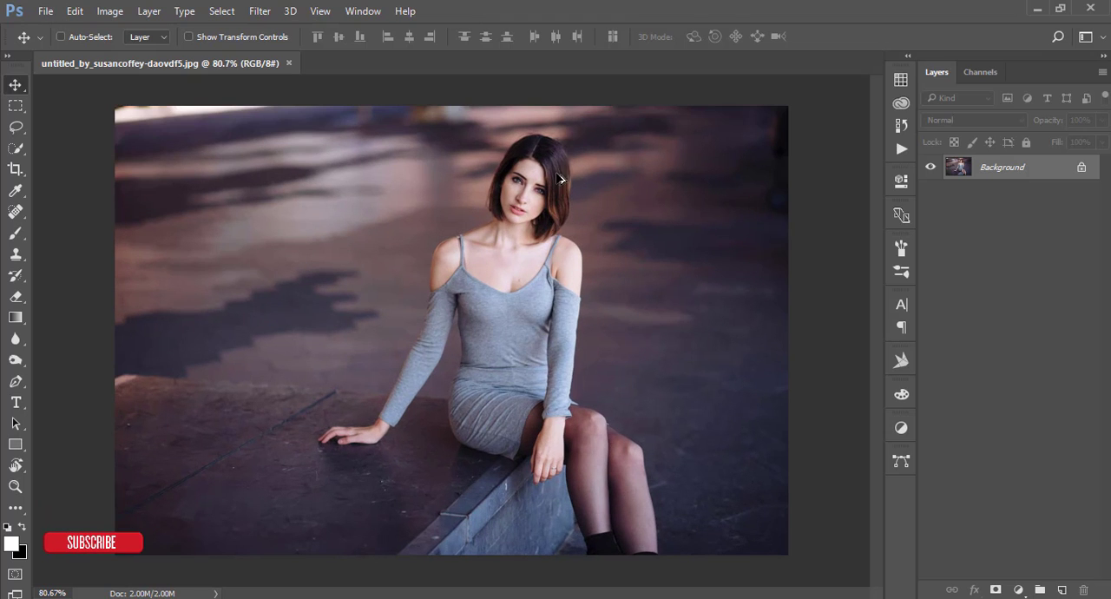
Duplicate the Background layer and open the Camera Raw filter on the copy.
scroll(560, 178, up, 1)
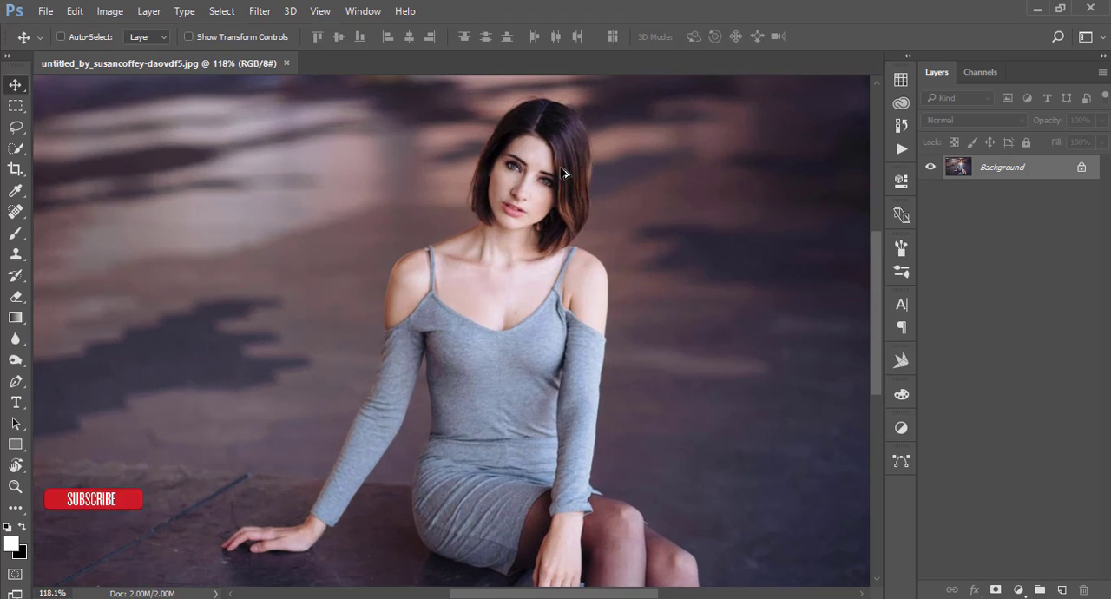
scroll(562, 175, down, 2)
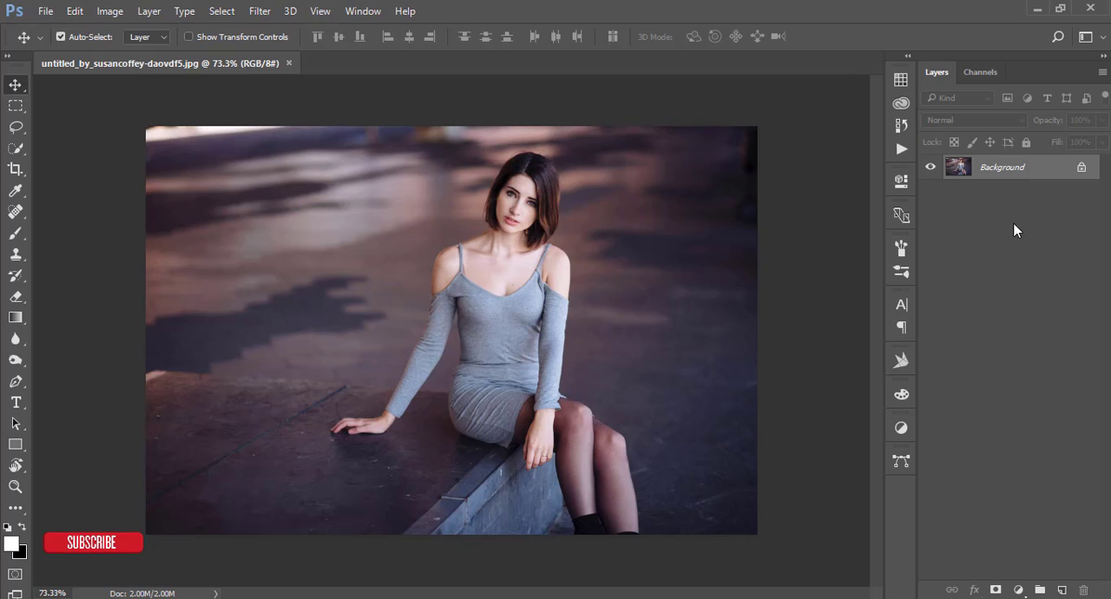
drag(1027, 180, 1062, 590)
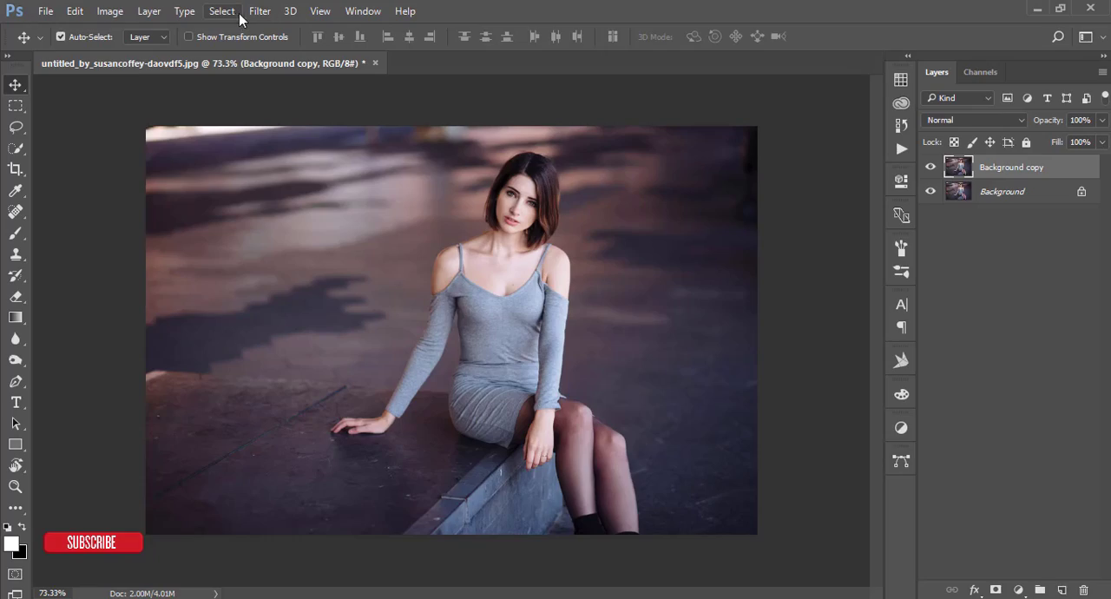
click(257, 11)
click(305, 107)
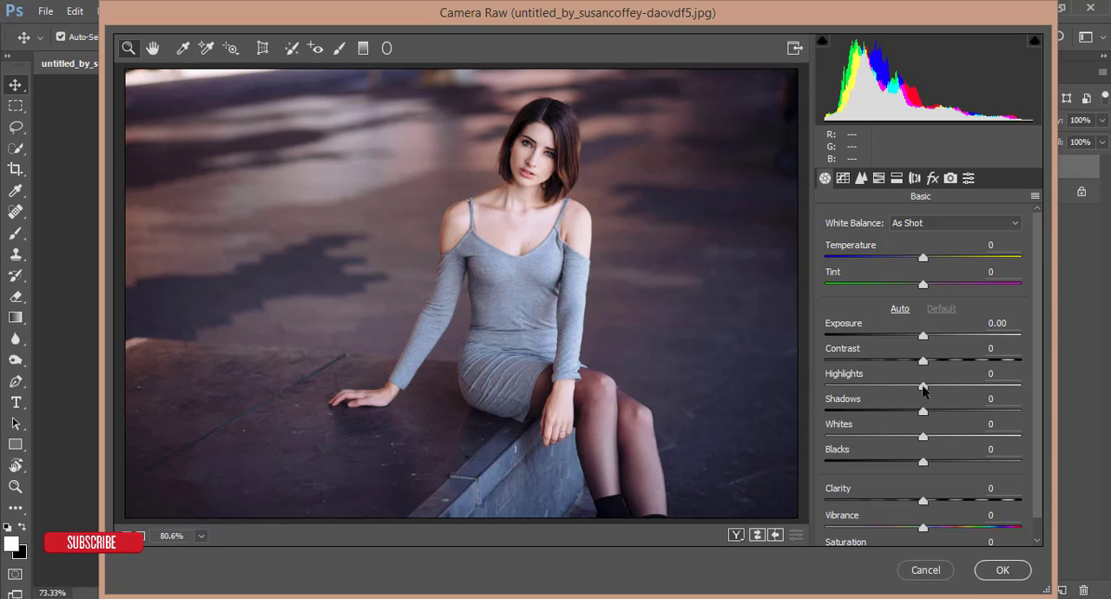
Set the basic tone values to Highlights -22, Shadows +12 and Blacks -16.
mouse_move(923, 387)
mouse_down()
mouse_move(886, 392)
mouse_move(923, 390)
mouse_move(903, 392)
mouse_up()
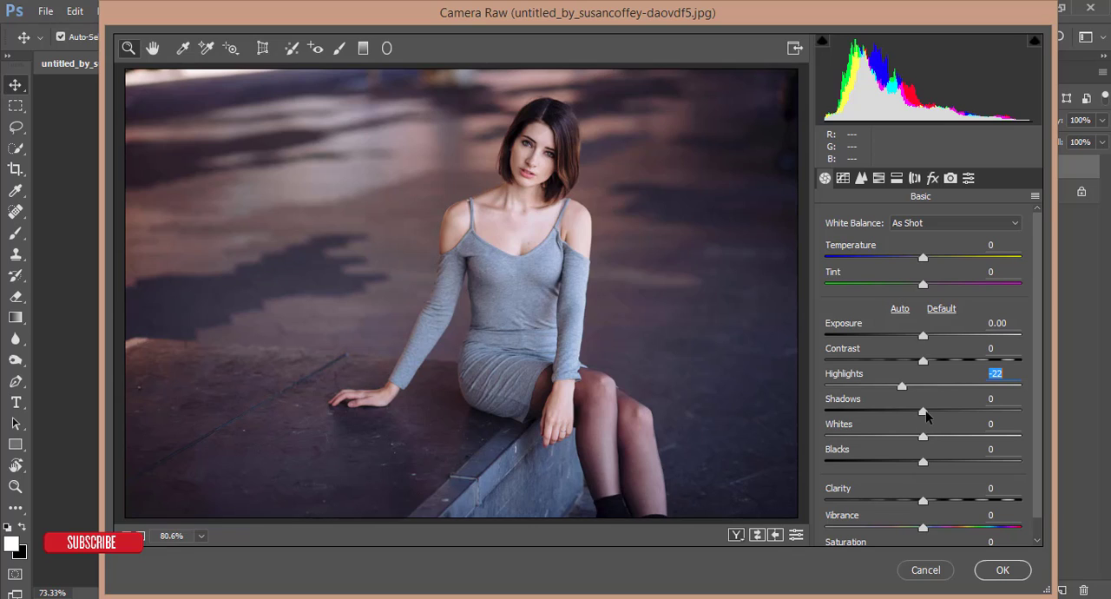
click(926, 412)
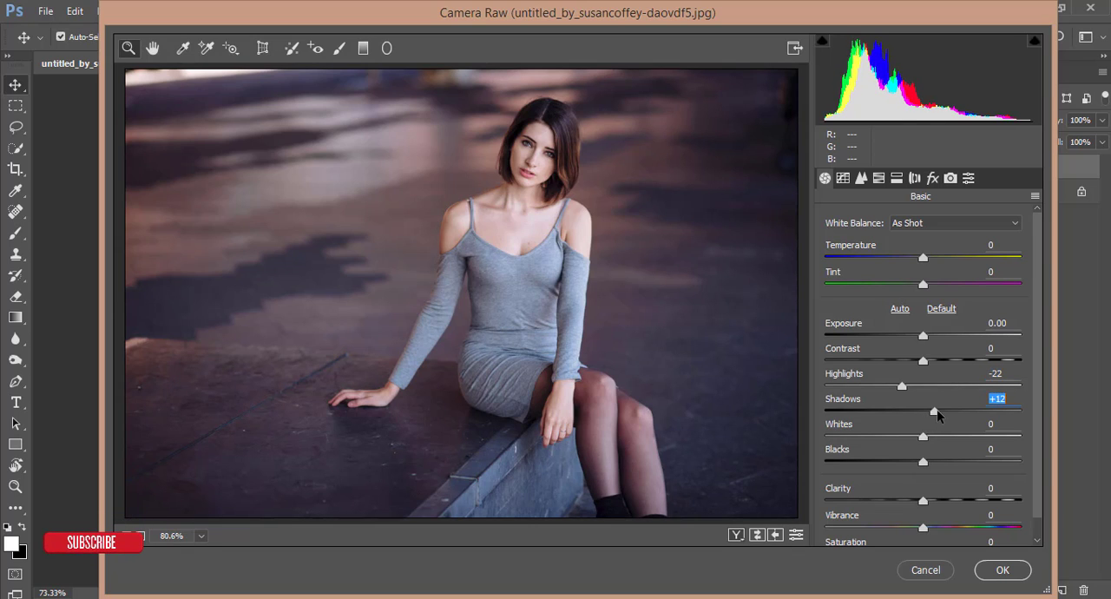
key(alt)
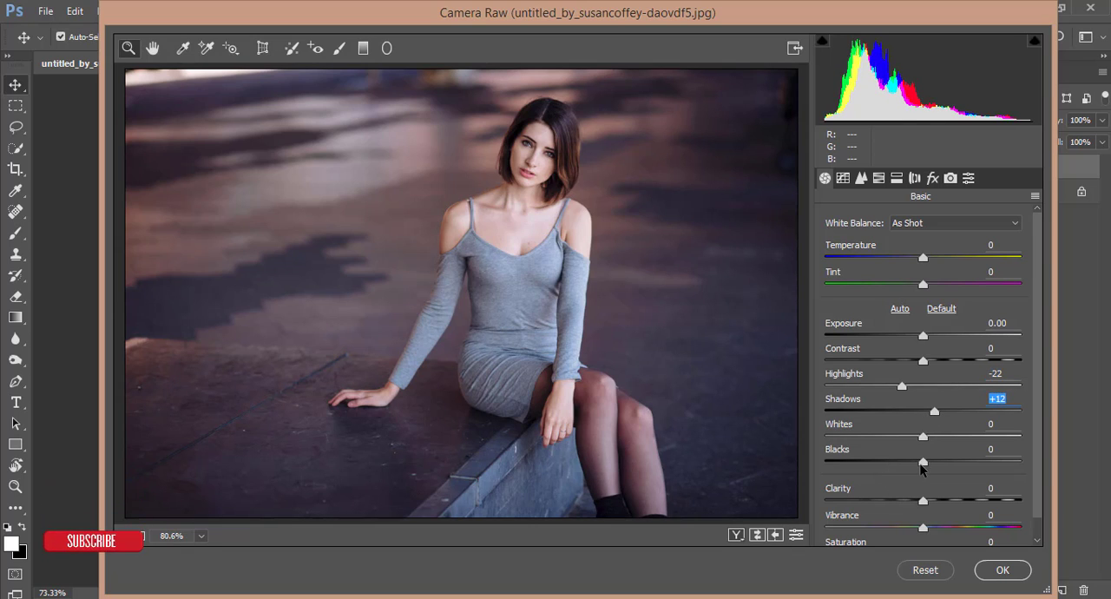
drag(923, 462, 907, 465)
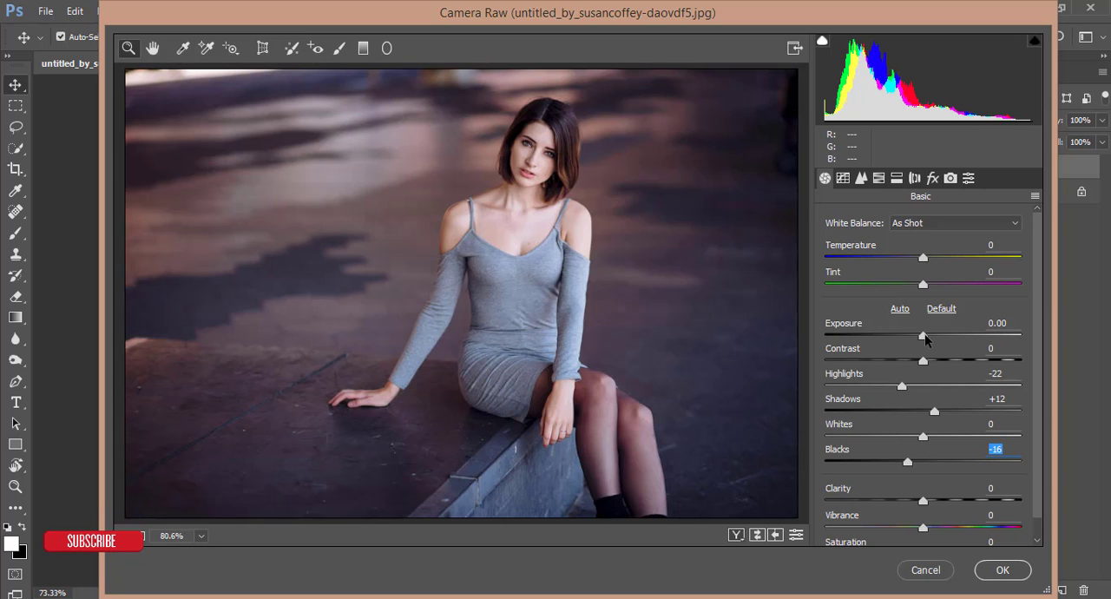
Set Exposure to +0.15, Contrast to +13 and Whites to -63, with white balance Temperature +4 and Tint +9.
drag(926, 337, 938, 363)
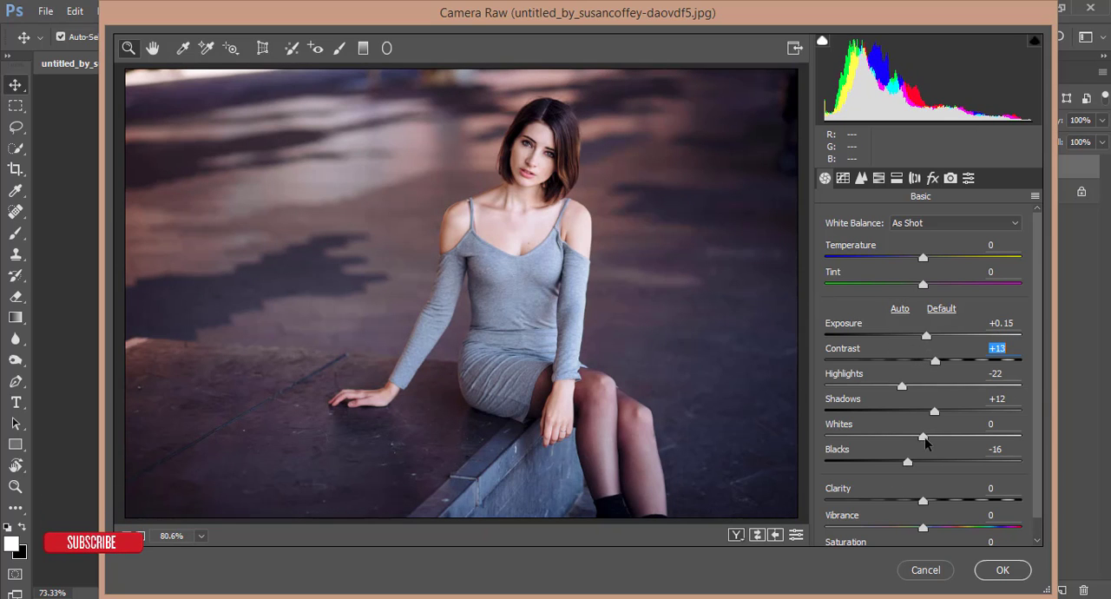
drag(925, 439, 864, 442)
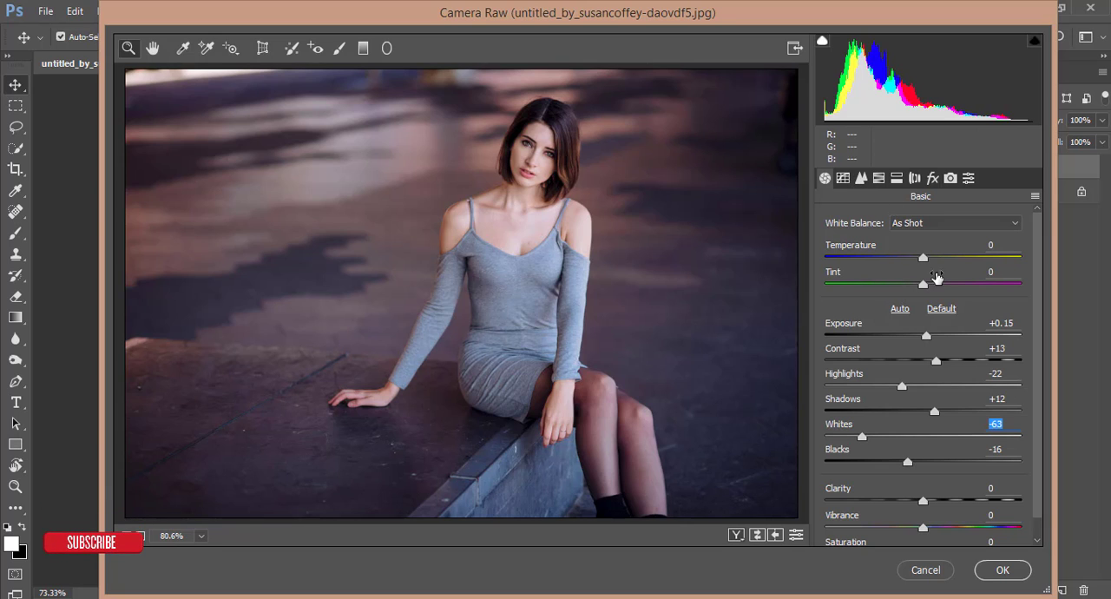
drag(923, 258, 927, 281)
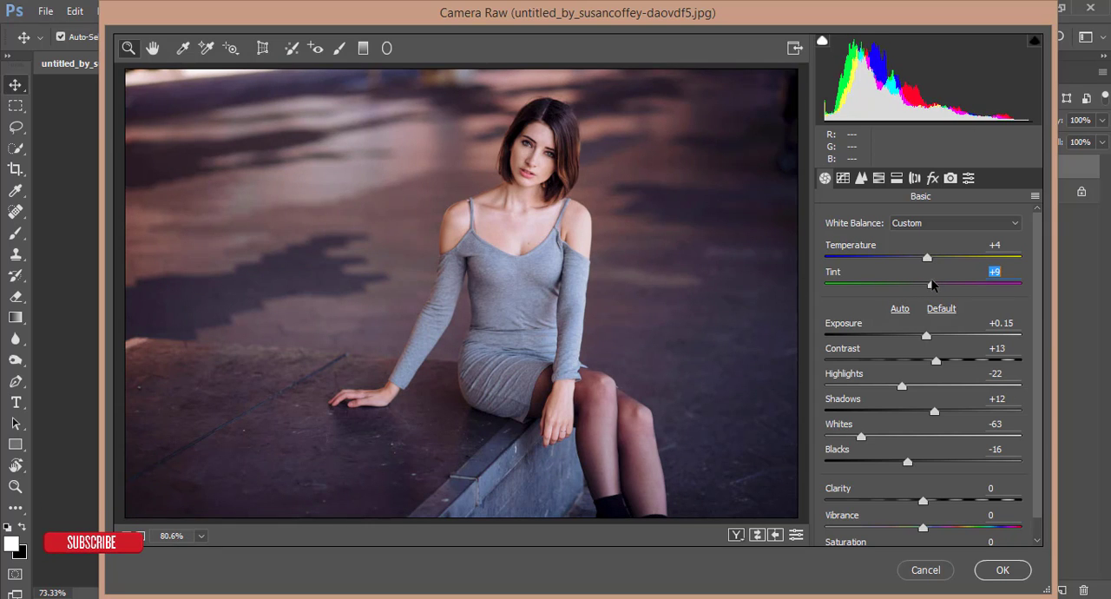
On the Blue channel's point tone curve, add an anchor at input 72, output 71, and raise the black point to output 15.
click(858, 180)
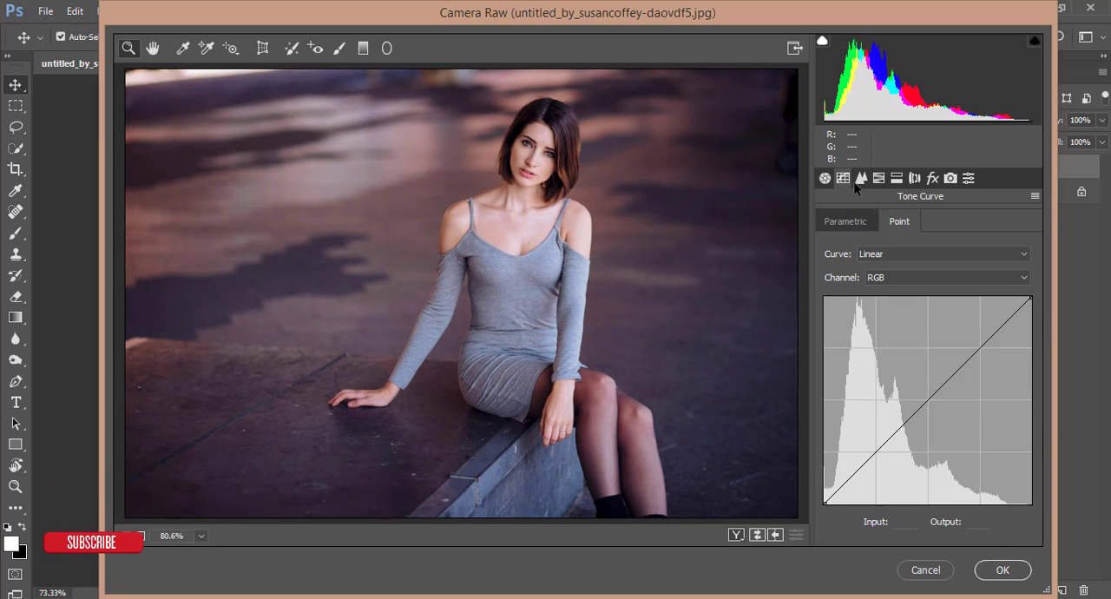
click(894, 278)
click(886, 334)
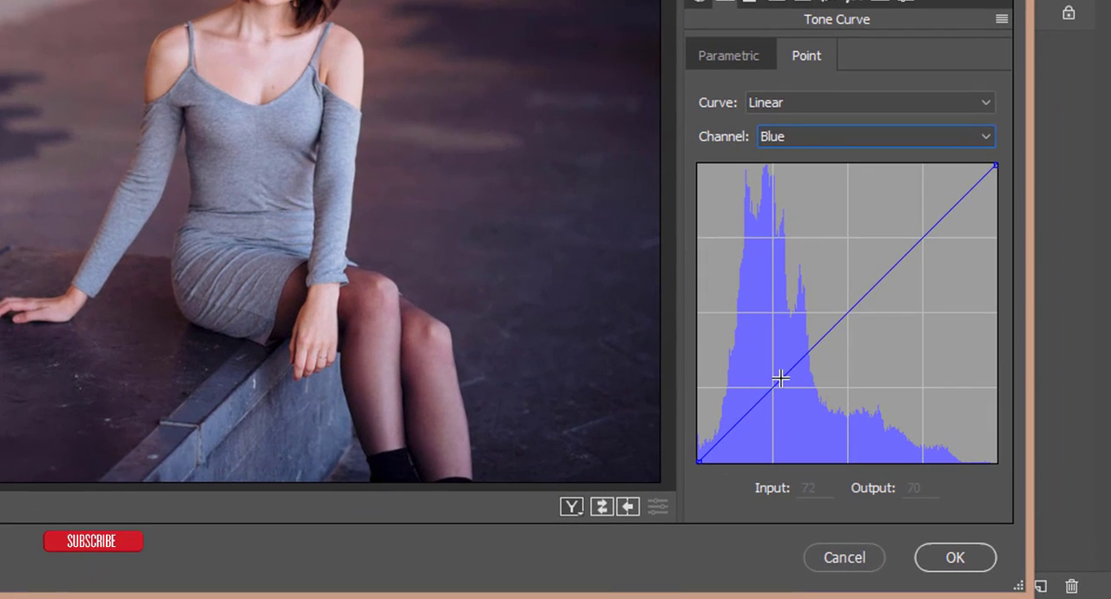
click(808, 396)
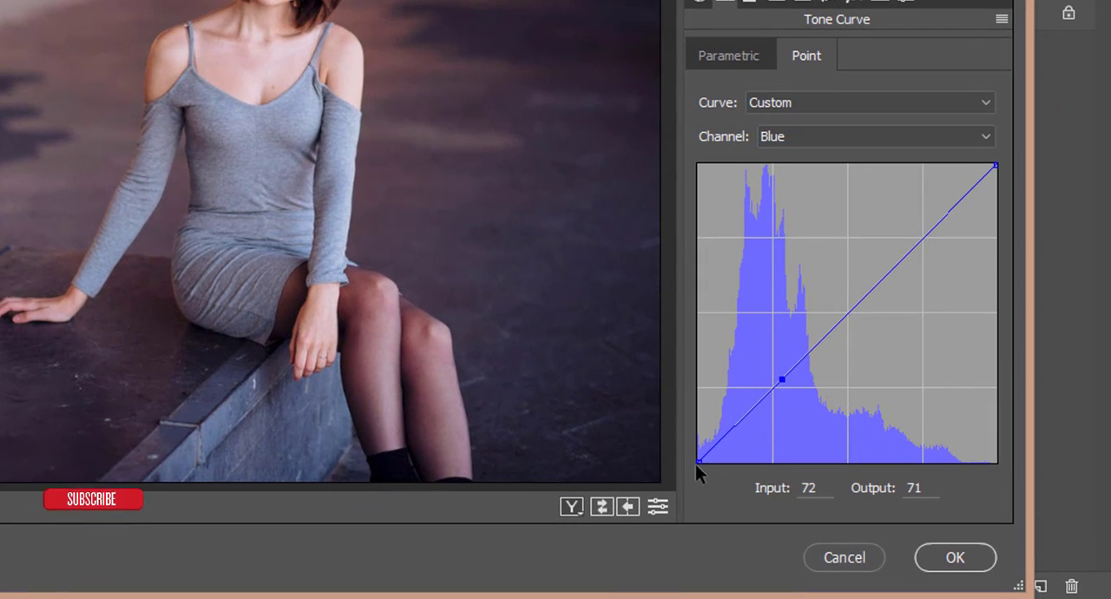
drag(696, 463, 697, 445)
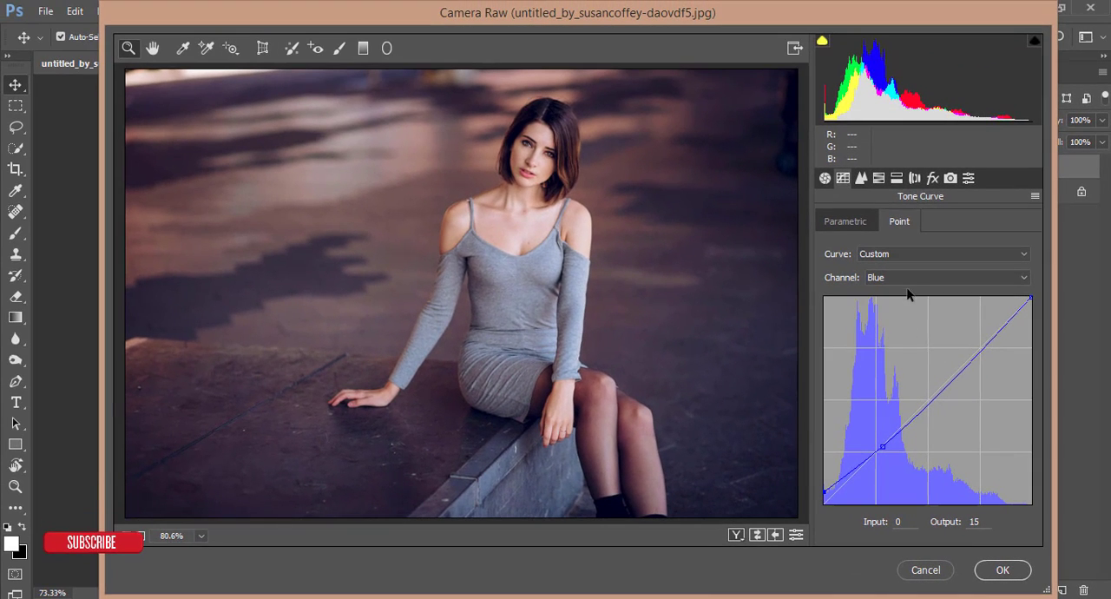
On the Red channel's point curve, add a midpoint at input 130, output 129, and move the white point to input 244.
click(908, 278)
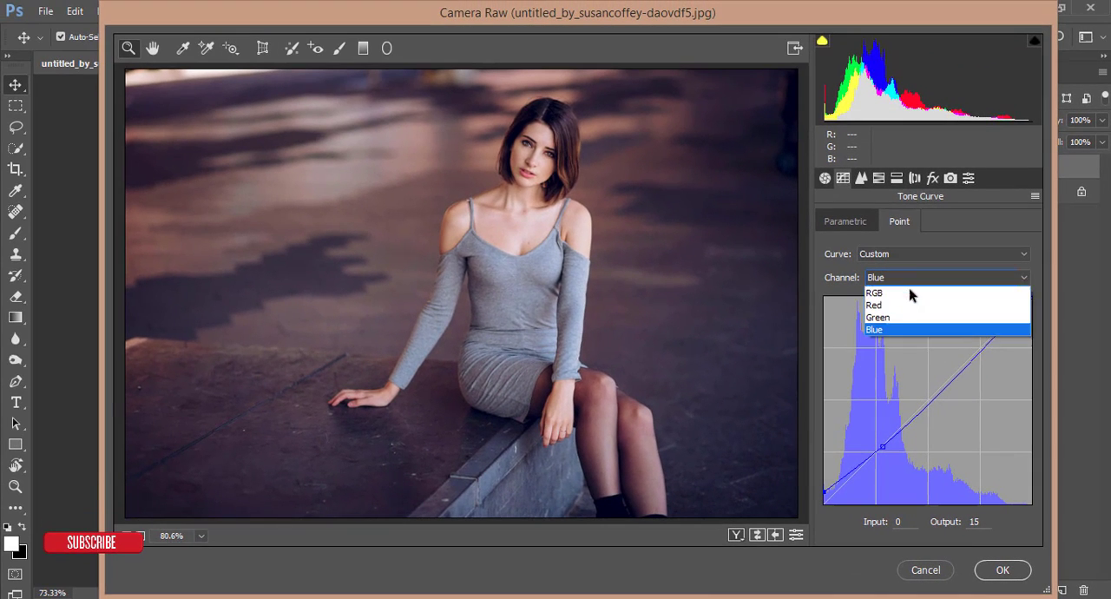
click(912, 304)
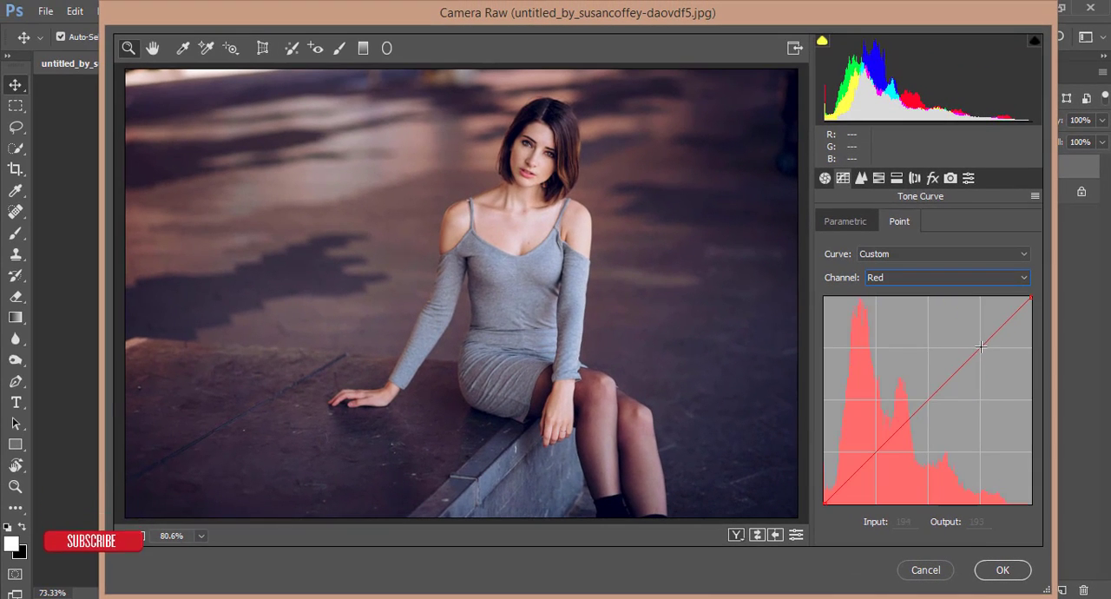
click(930, 398)
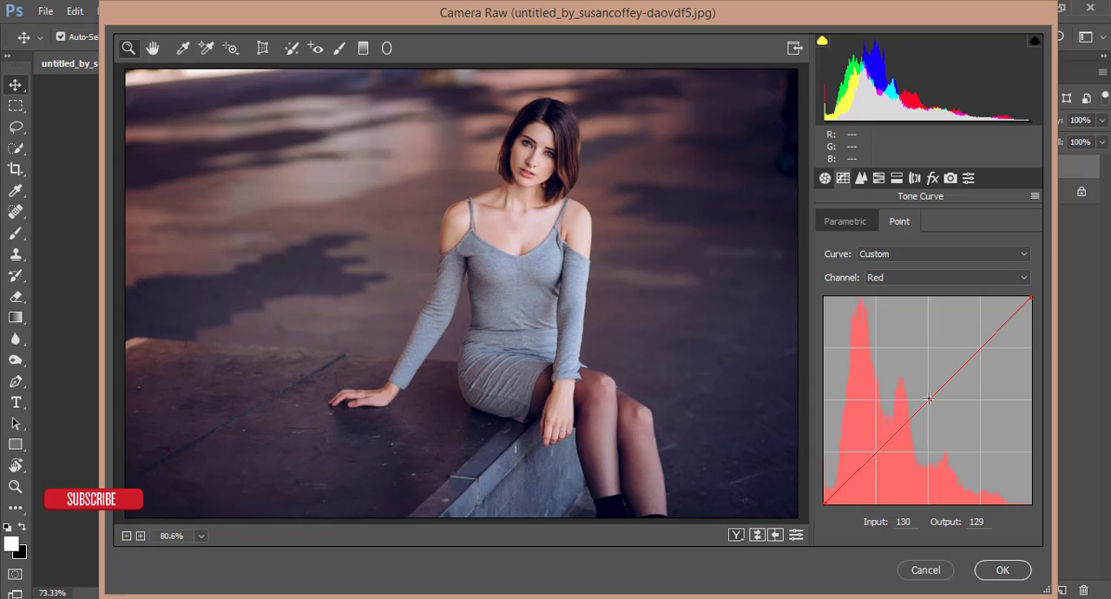
drag(1030, 297, 1023, 298)
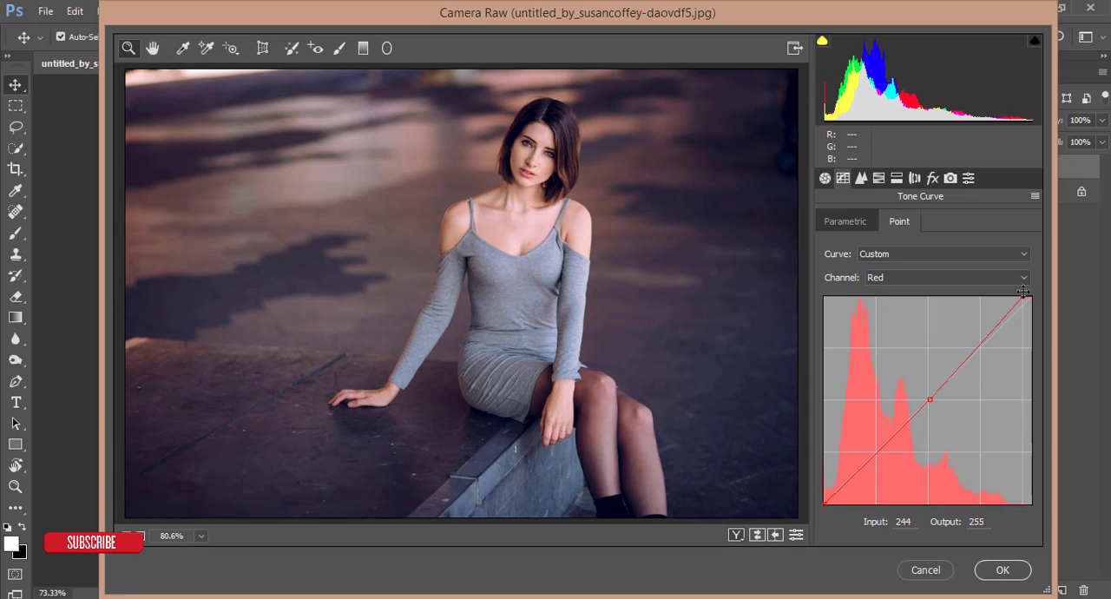
Shape the RGB curve with anchors at 194/192 and 65/60, a slightly lowered white point and the black point raised to output 17.
click(886, 283)
click(895, 292)
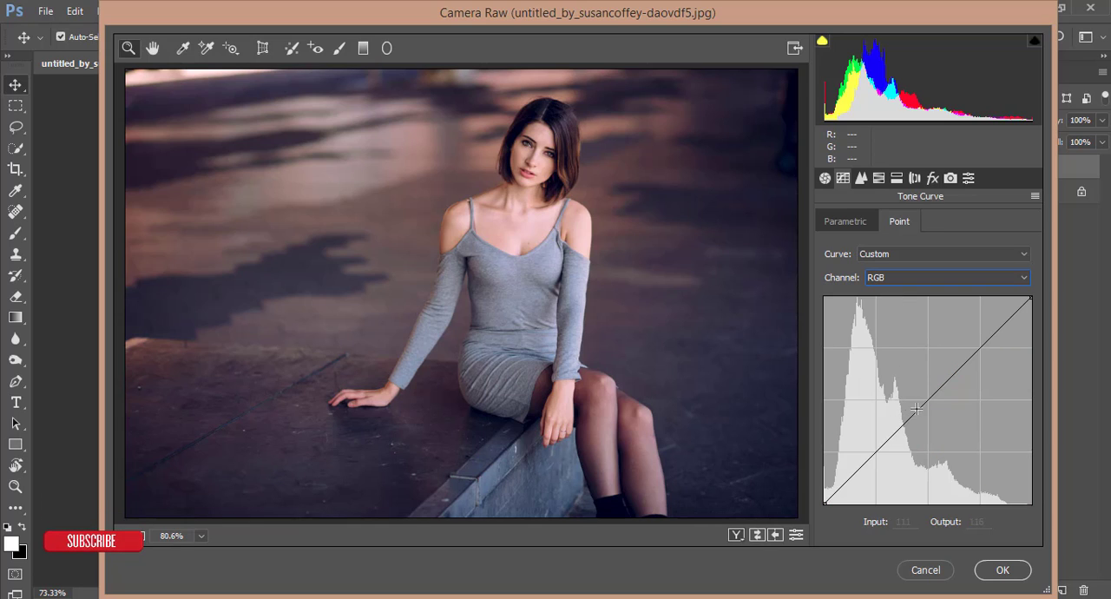
click(981, 347)
drag(1031, 299, 1033, 303)
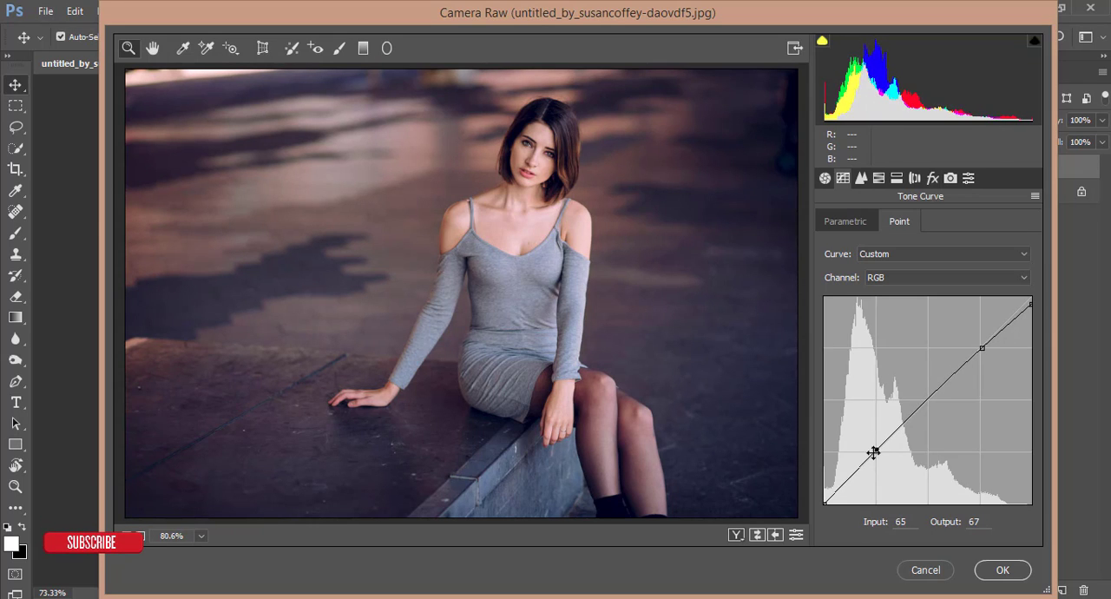
drag(825, 502, 822, 489)
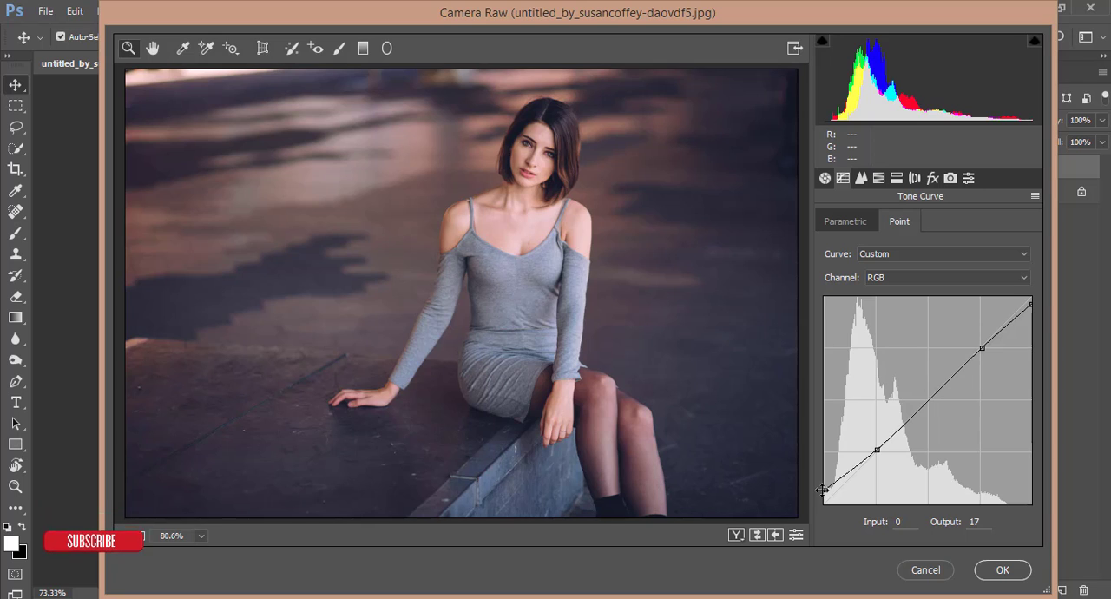
drag(877, 451, 877, 454)
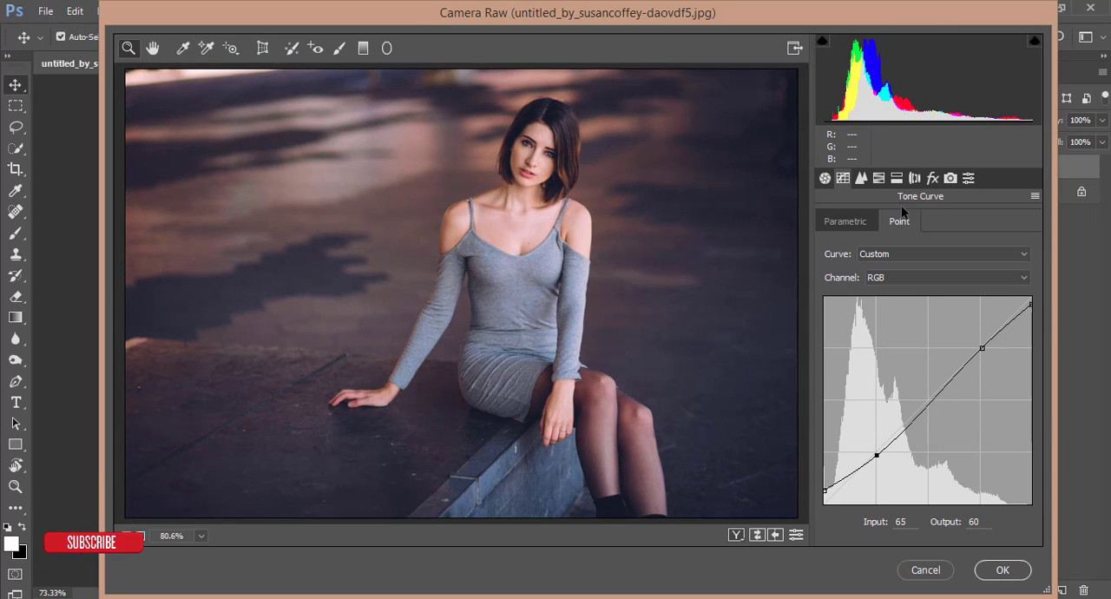
In Camera Calibration, set the primary hues to Red +30, Green +41 and Blue -17.
click(956, 178)
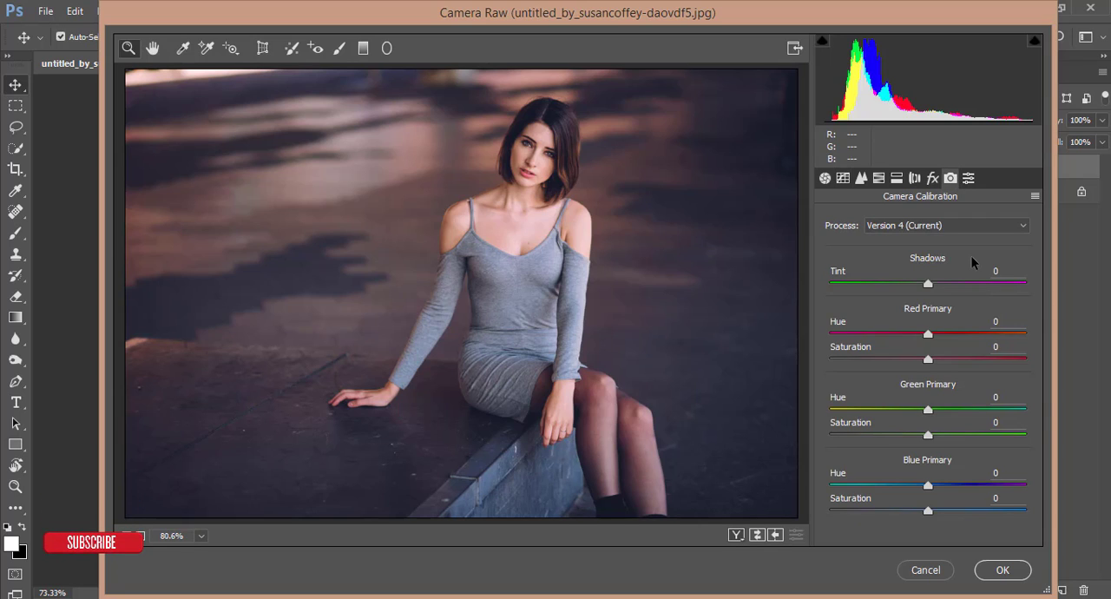
drag(927, 335, 957, 346)
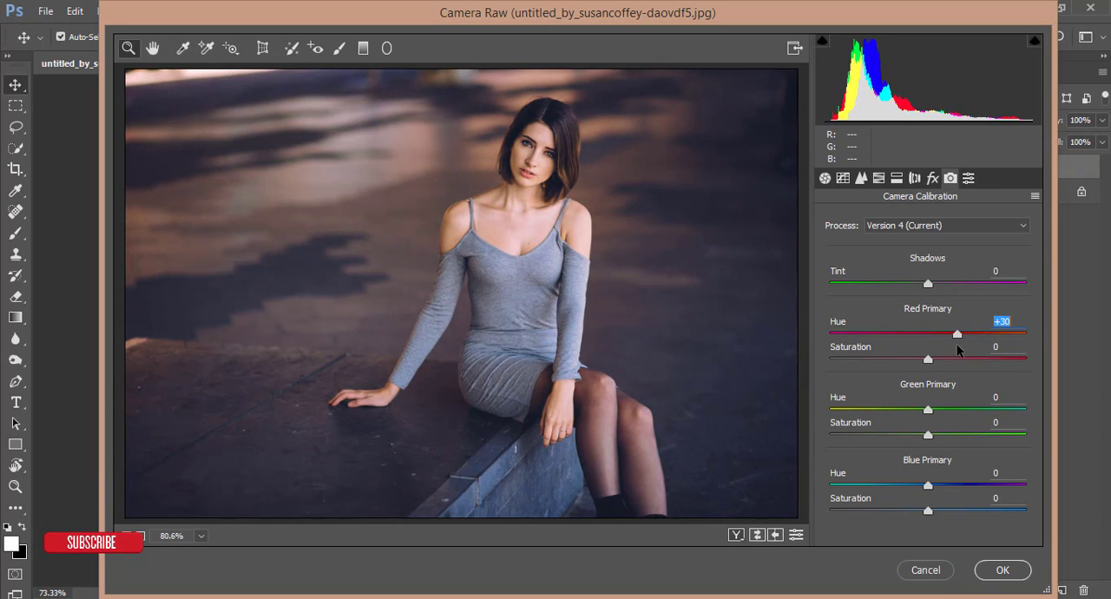
drag(966, 409, 968, 411)
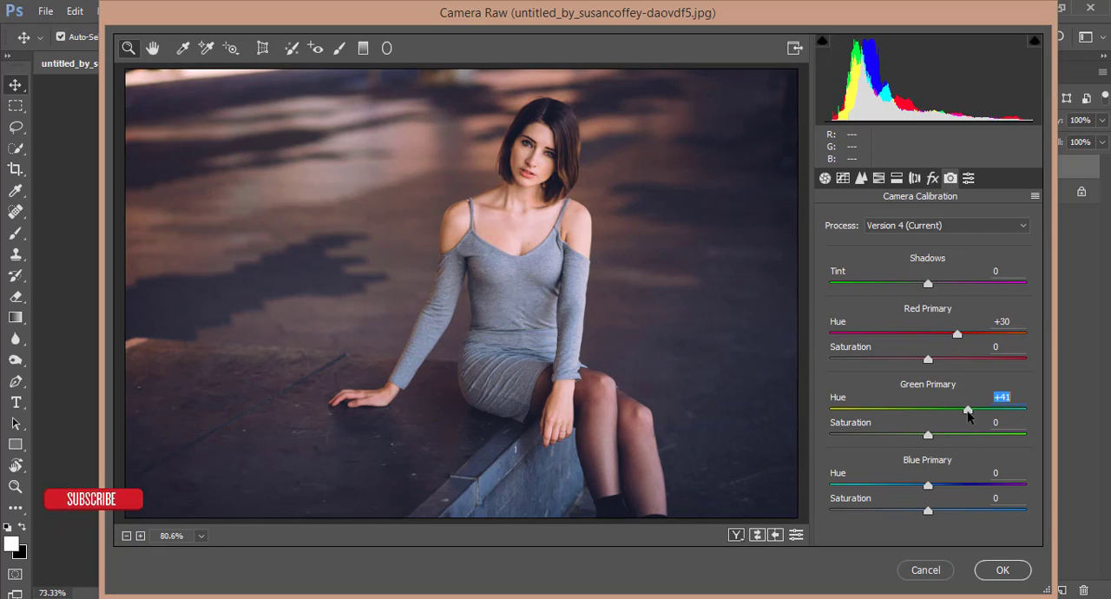
drag(928, 484, 903, 486)
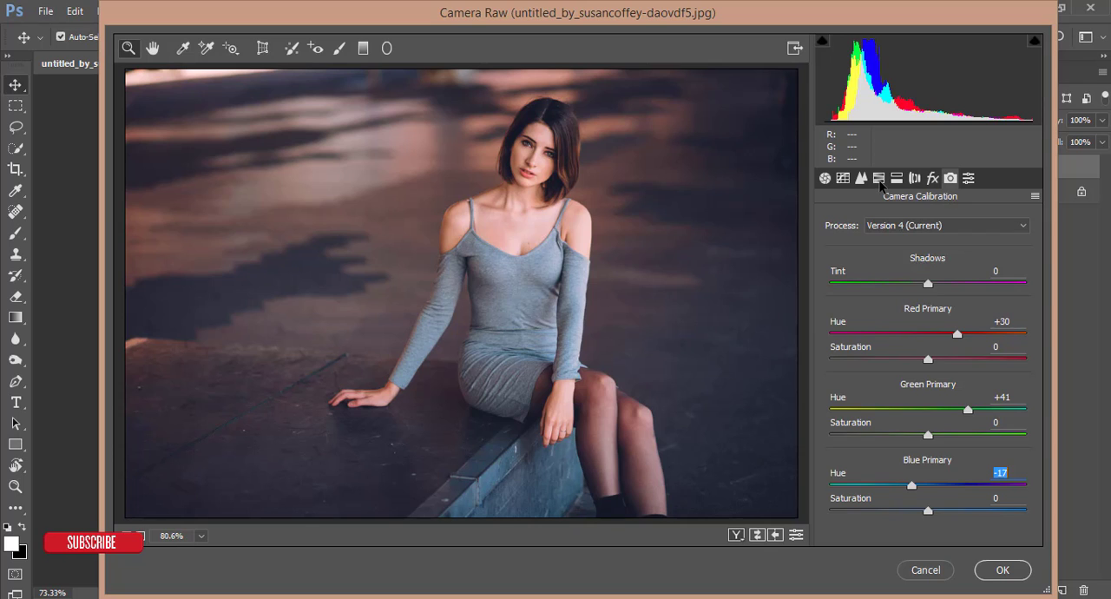
Brighten the skin tones by setting the HSL luminance of Oranges to +10.
click(879, 178)
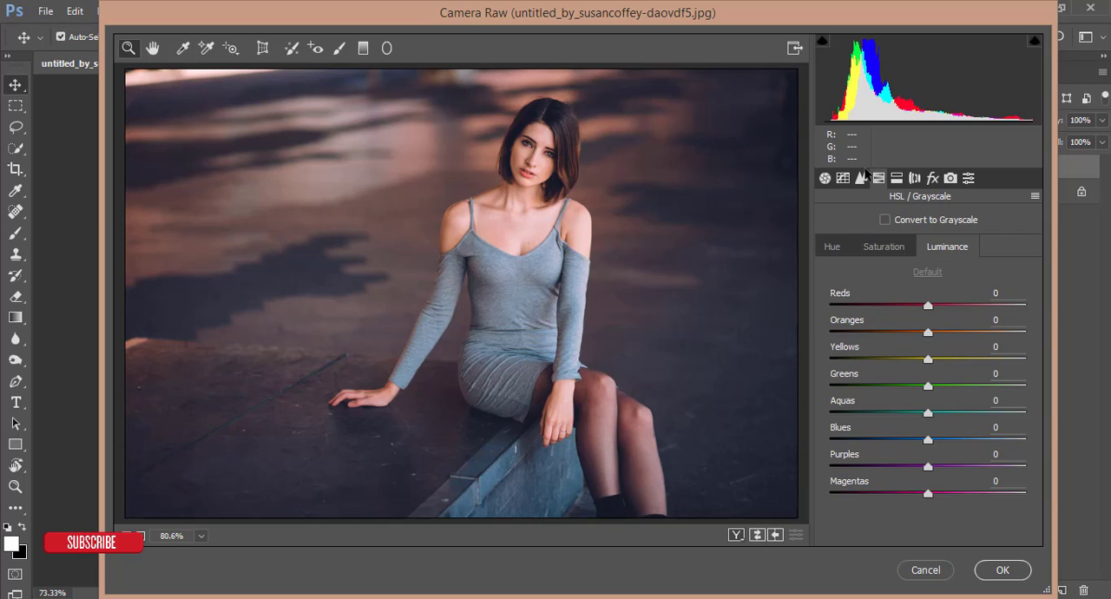
click(535, 154)
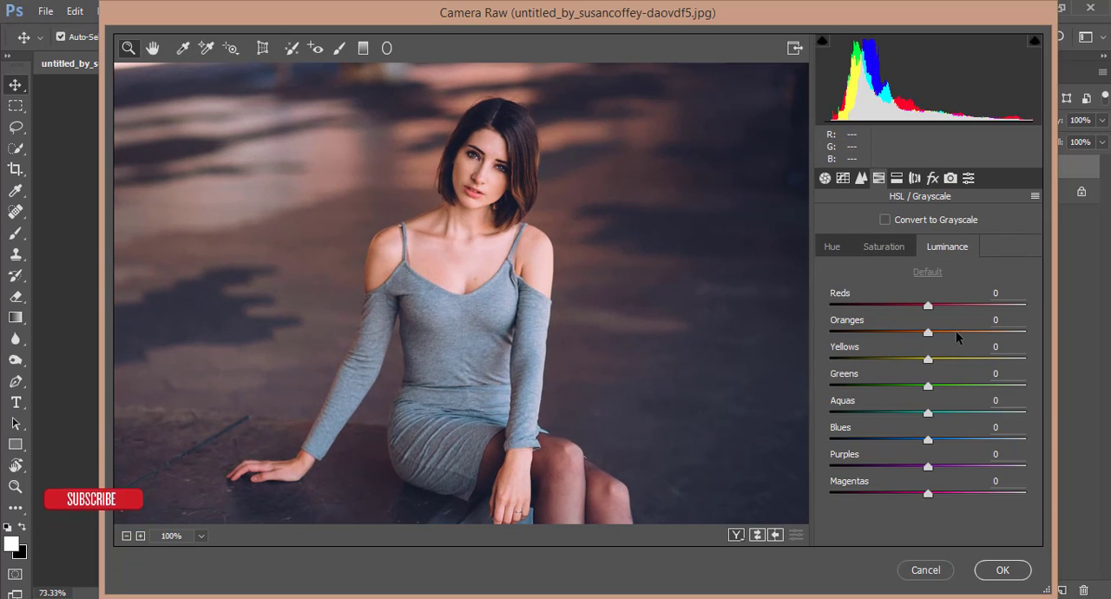
click(956, 331)
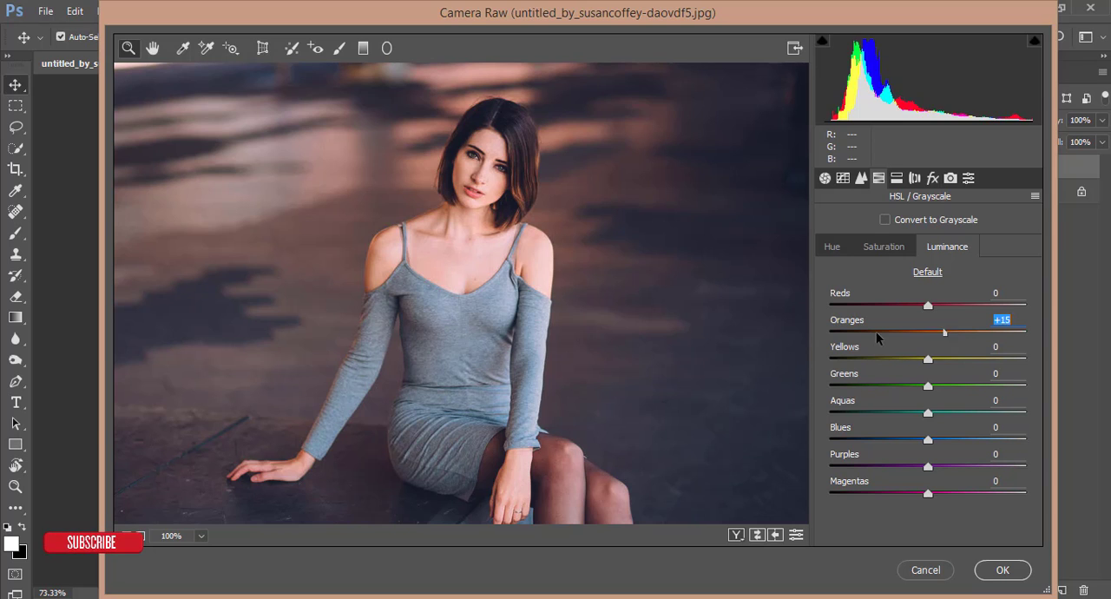
click(951, 333)
drag(950, 336, 938, 336)
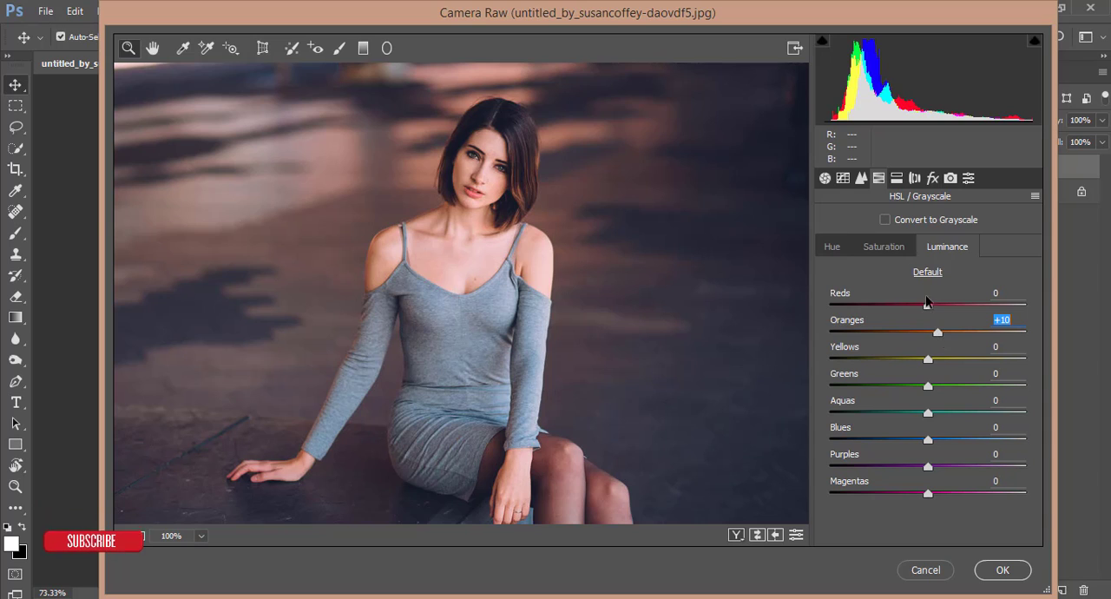
Set the Oranges saturation to -12, adjust the Reds saturation, and set the Reds luminance to -3.
click(885, 246)
drag(928, 335, 916, 334)
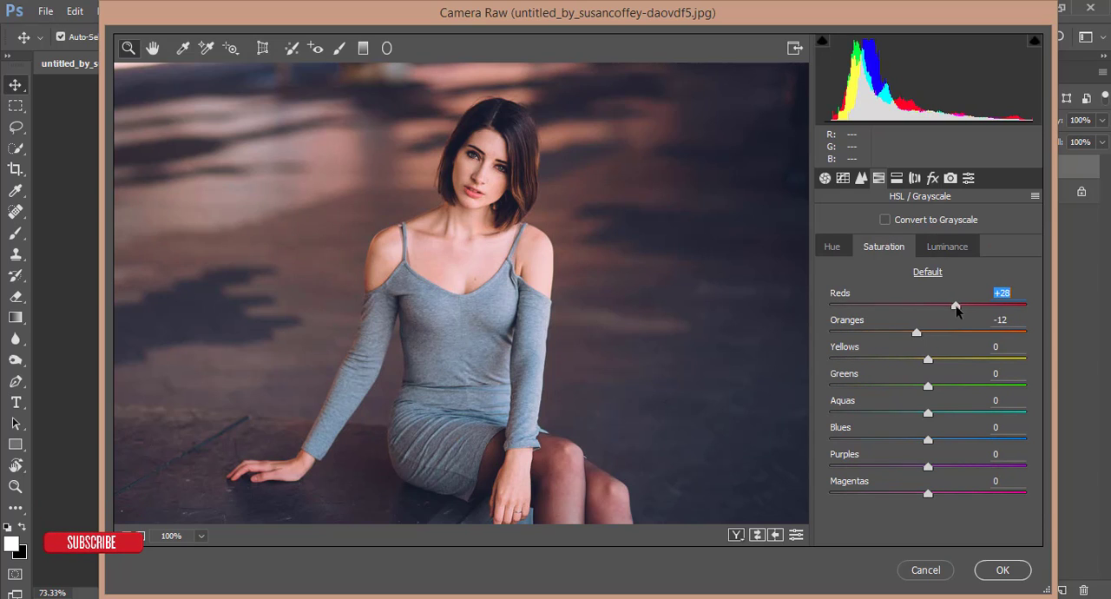
drag(953, 307, 925, 306)
click(947, 246)
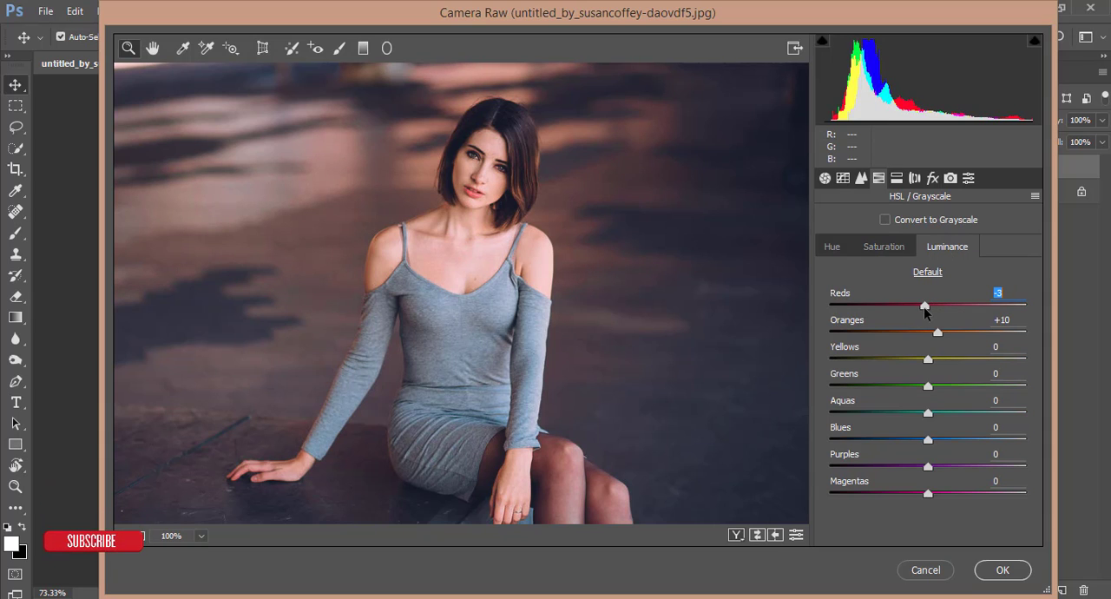
Lower the Blues luminance and set the Blues hue to -8.
key(ctrl+0)
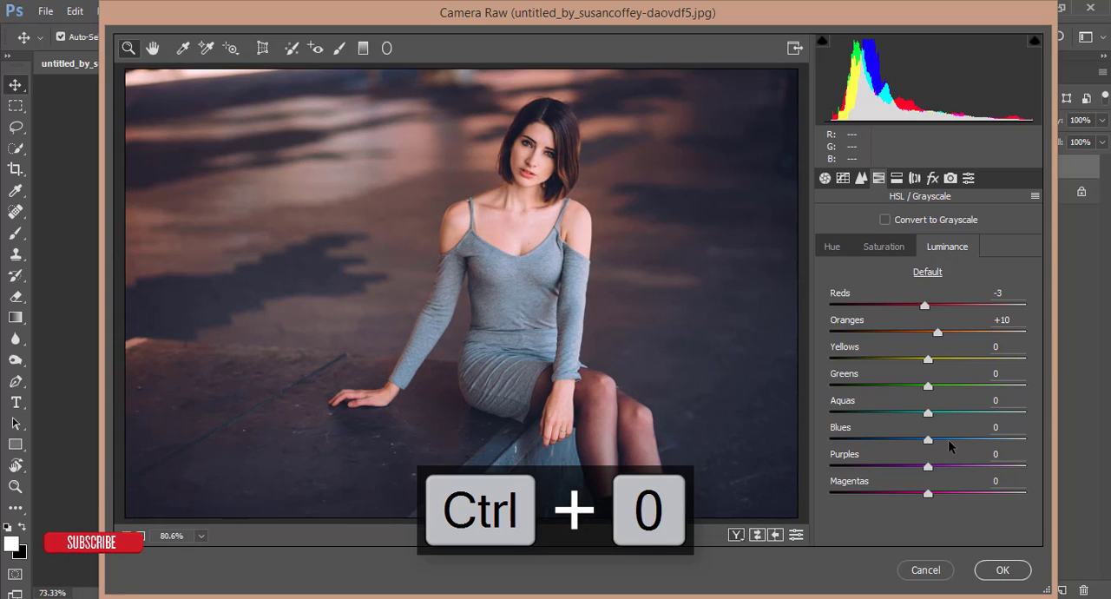
click(898, 440)
mouse_move(898, 440)
mouse_down()
mouse_move(972, 443)
mouse_move(936, 441)
mouse_move(910, 469)
mouse_move(917, 441)
mouse_up()
click(884, 247)
click(832, 247)
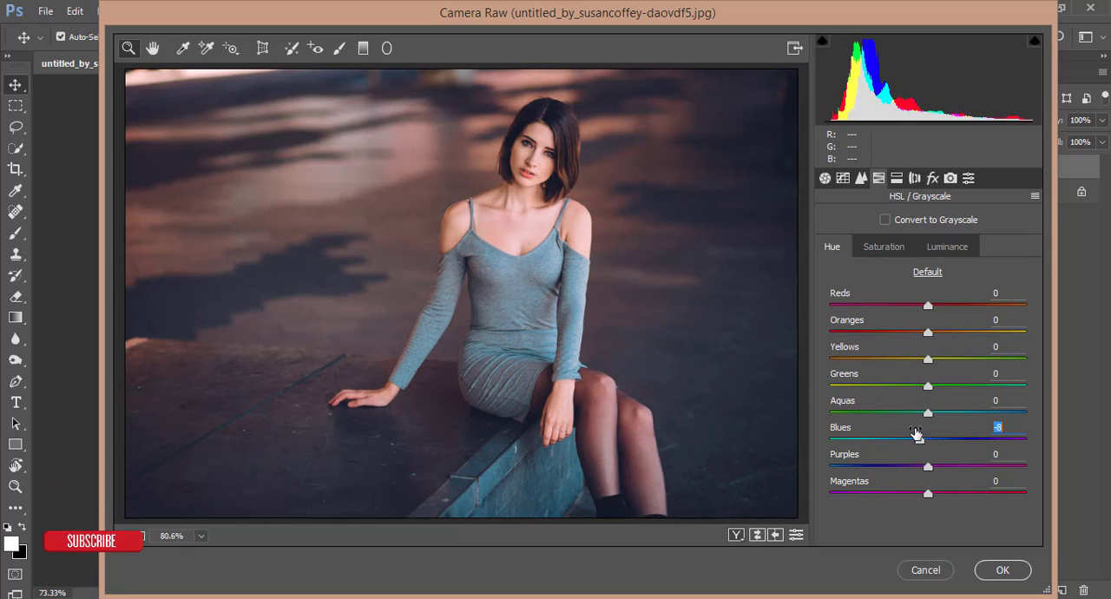
Compare the graded portrait with the original in a side-by-side before/after preview, examining the skin and dress up close.
click(738, 536)
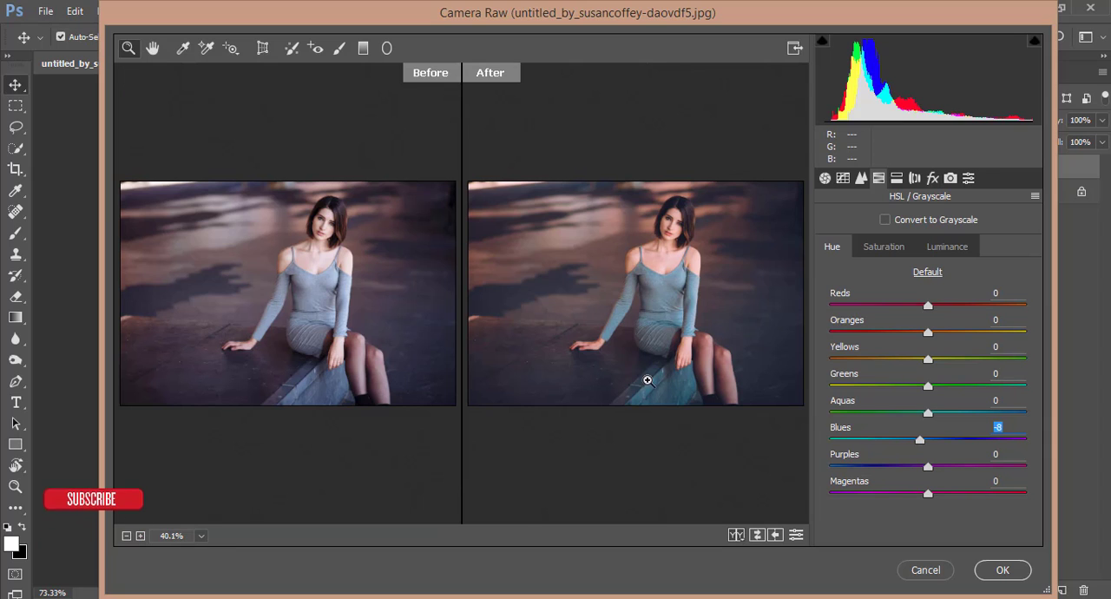
click(297, 214)
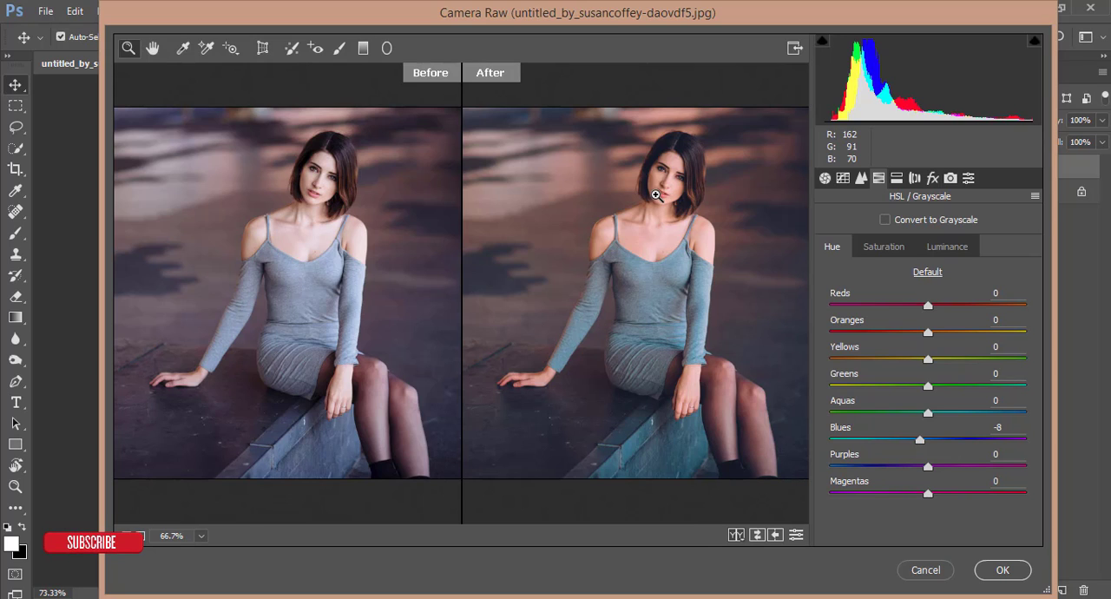
key(ctrl+o)
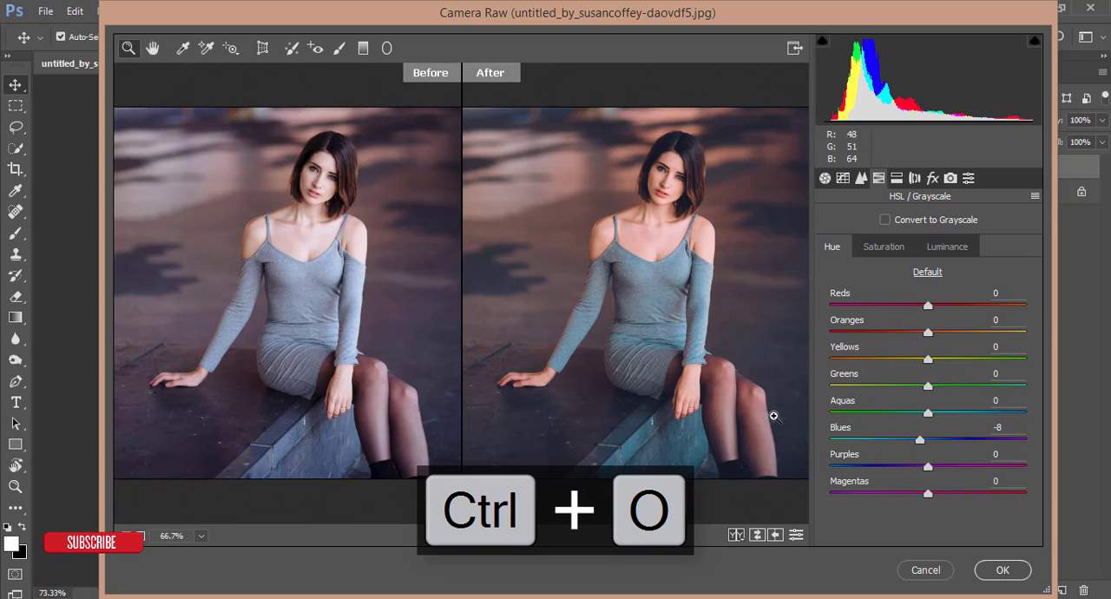
click(740, 538)
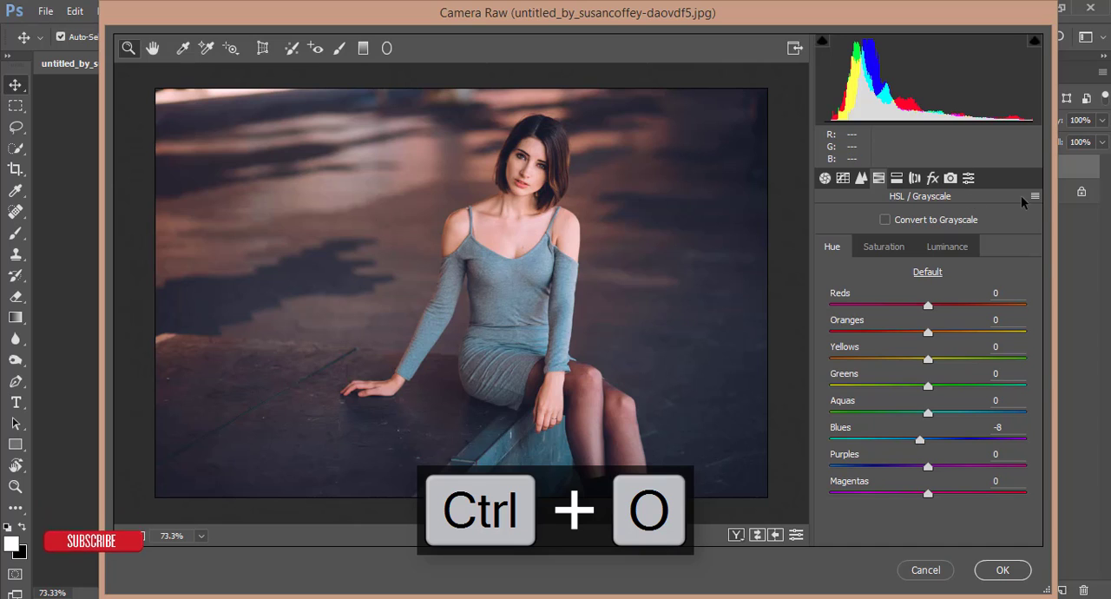
In the Camera Raw effects, set the Dehaze amount to +13 and add a slight dark post-crop vignette.
click(933, 178)
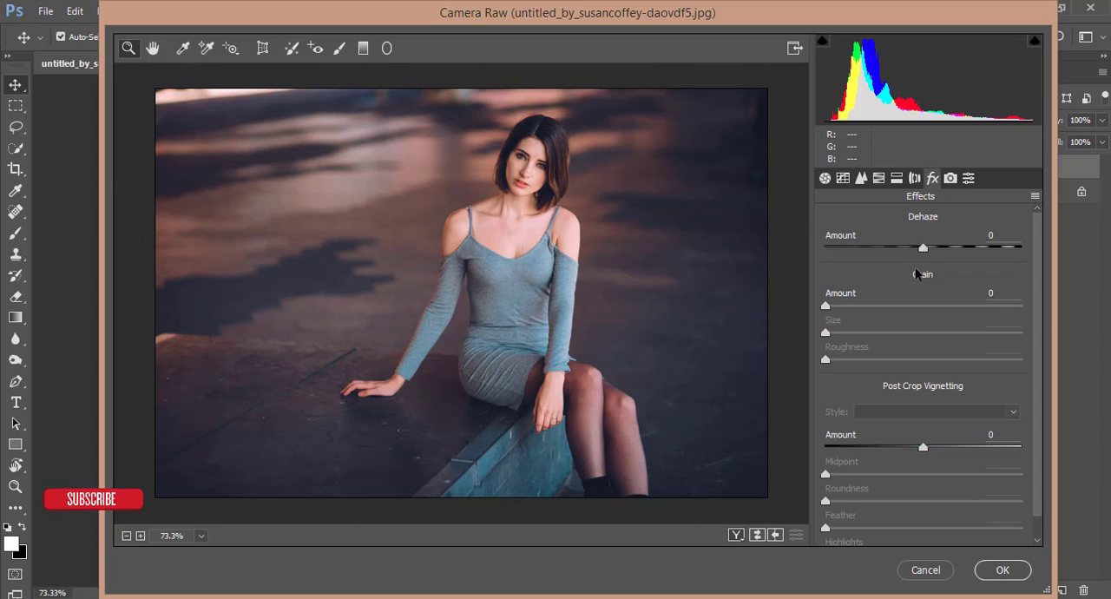
drag(925, 251, 935, 250)
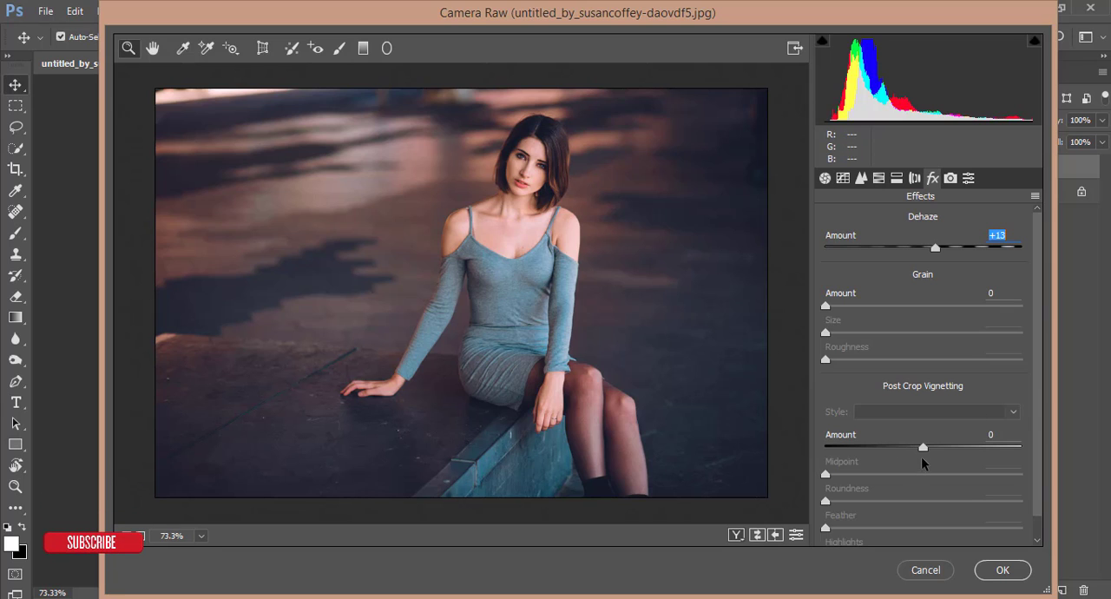
mouse_move(923, 448)
mouse_down()
mouse_move(905, 450)
mouse_move(916, 448)
mouse_up()
In the Detail settings, set the sharpening amount to 15 and the noise reduction luminance to 12.
click(879, 179)
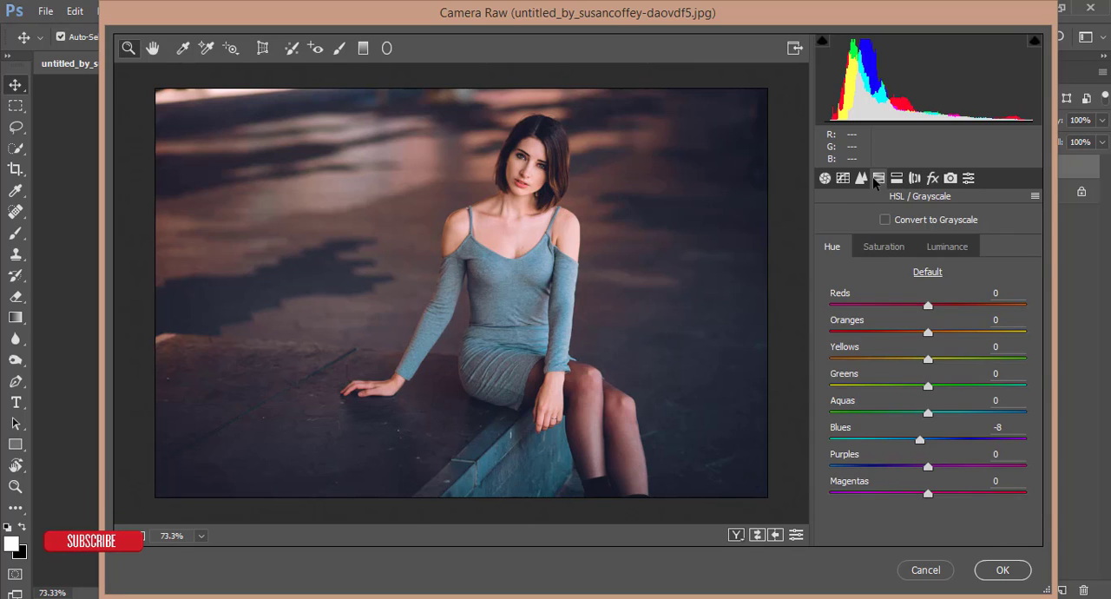
click(861, 179)
drag(839, 246, 844, 246)
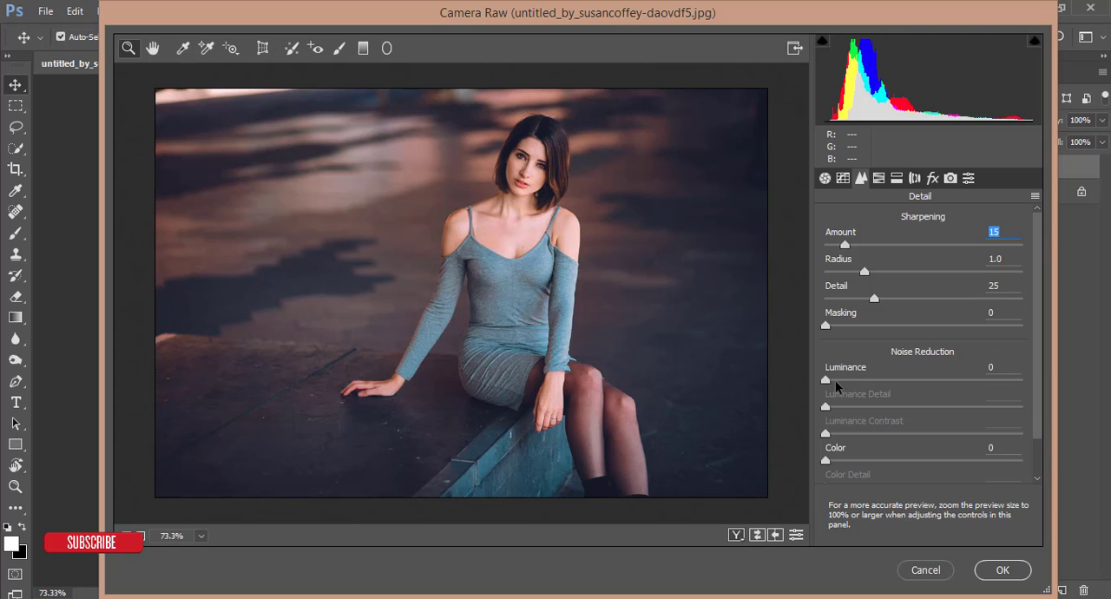
drag(844, 382, 852, 382)
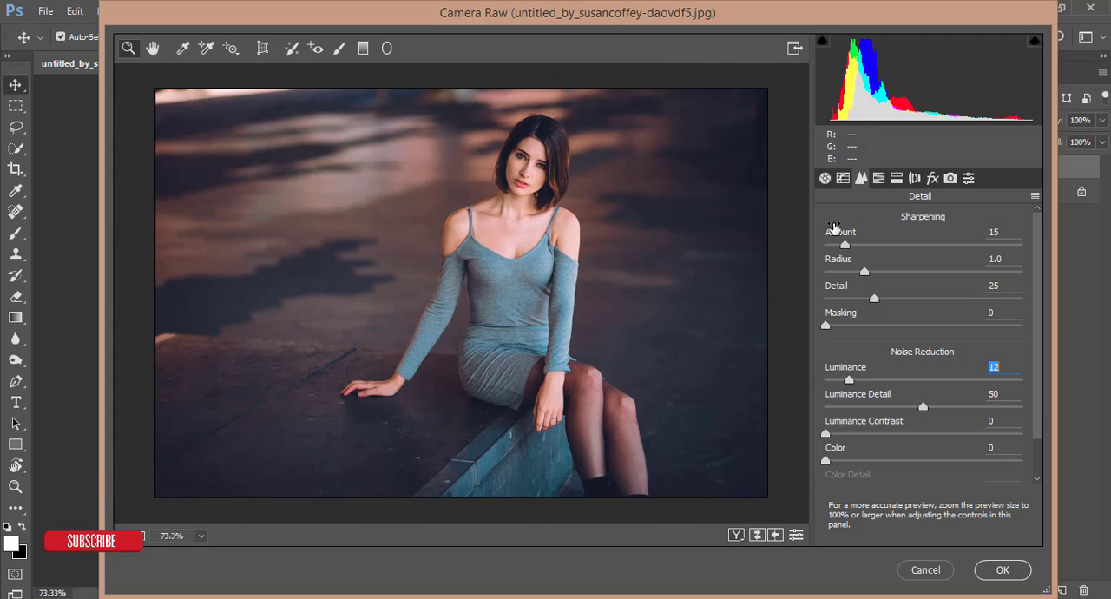
Reduce the HSL saturation of Oranges to -33 to soften the skin tones.
click(879, 178)
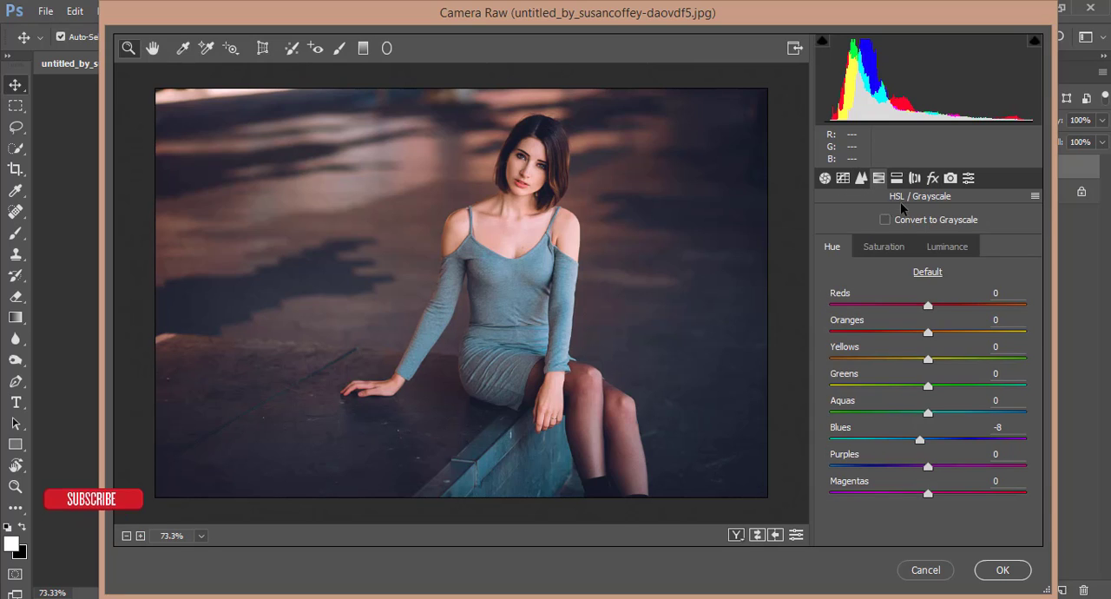
click(896, 250)
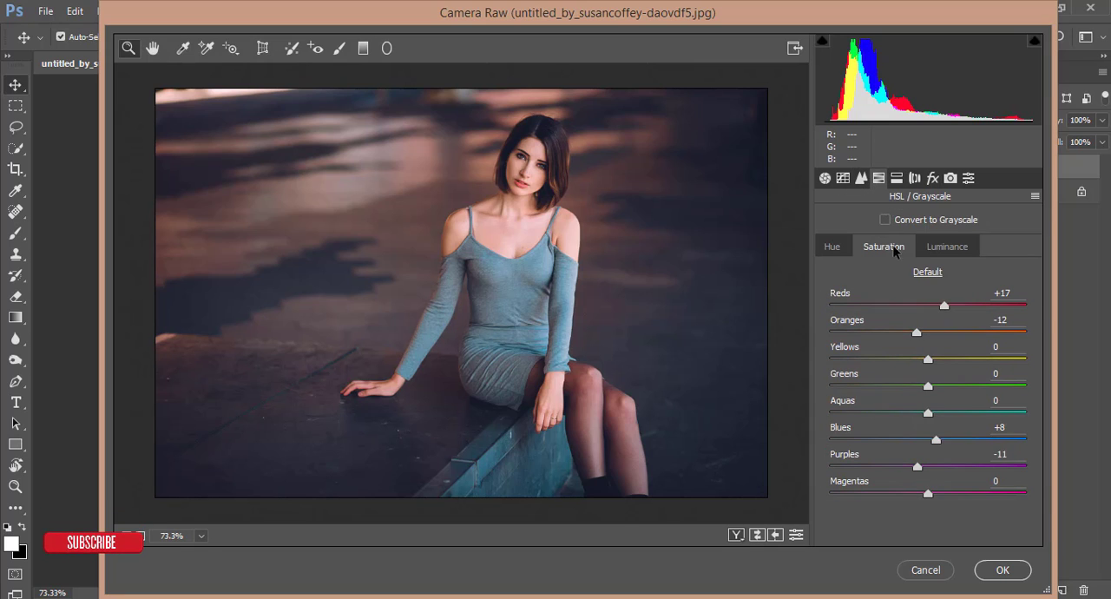
click(905, 332)
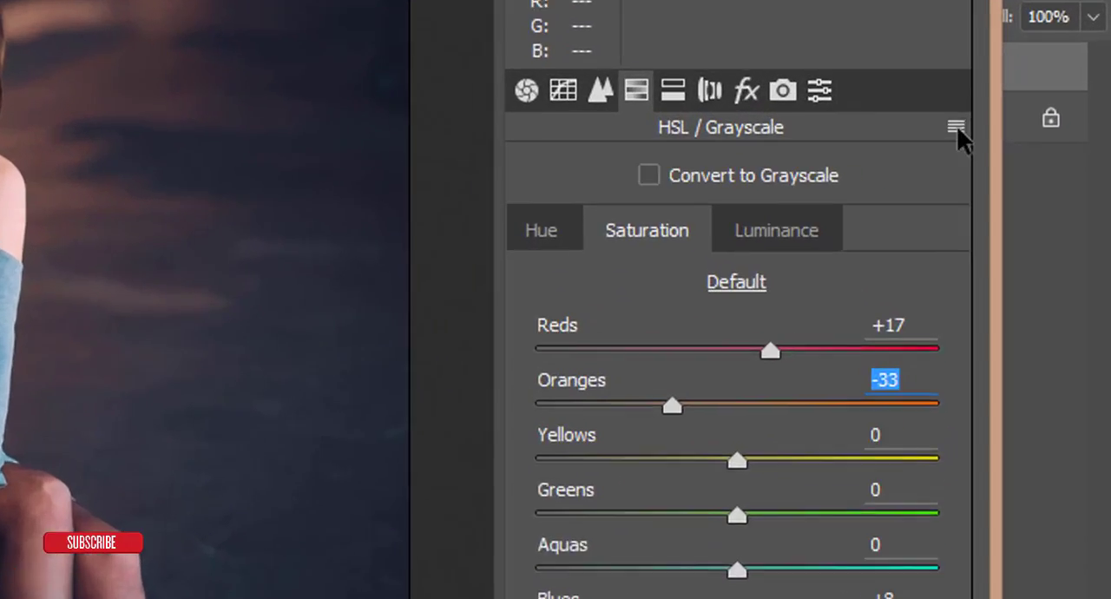
Save the Camera Raw settings as Untitled.xmp in the 03-10-18 folder under Documents, and apply the filter to the duplicated layer.
click(956, 127)
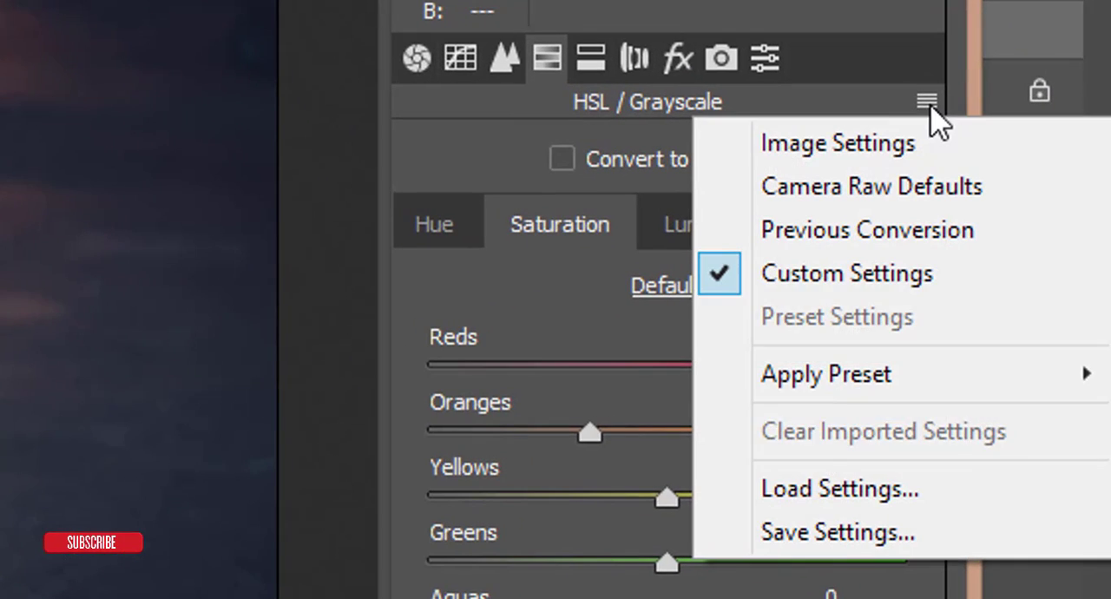
click(825, 535)
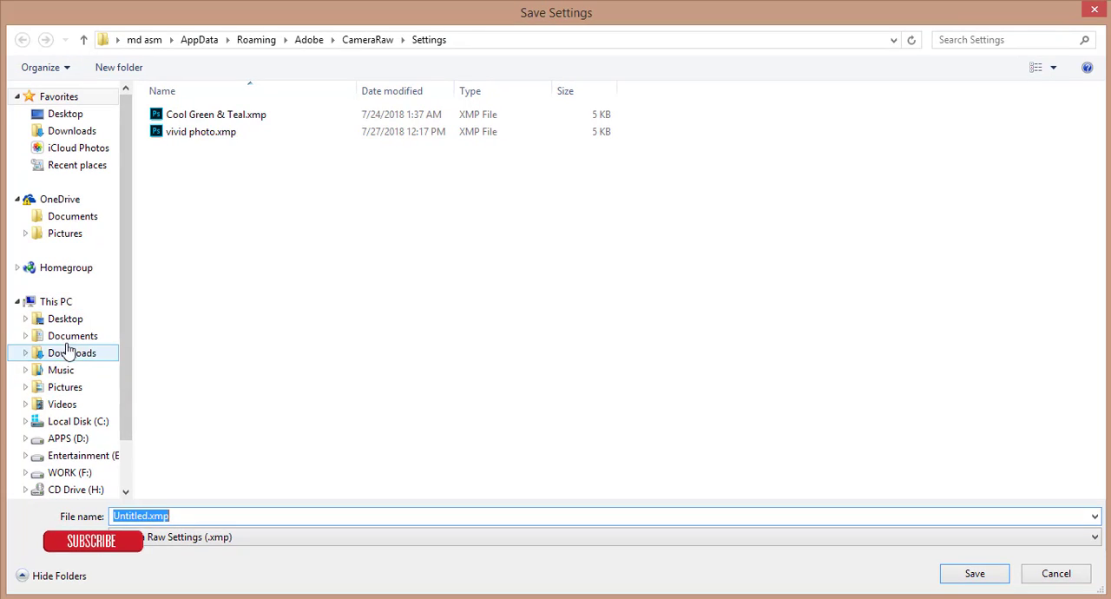
click(78, 338)
double_click(178, 201)
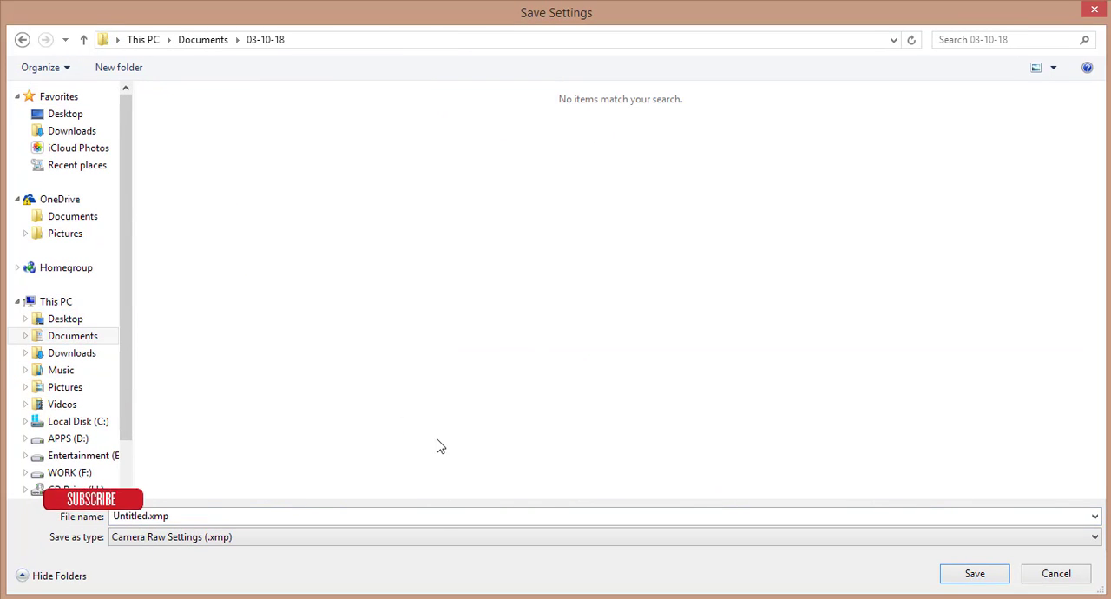
click(441, 520)
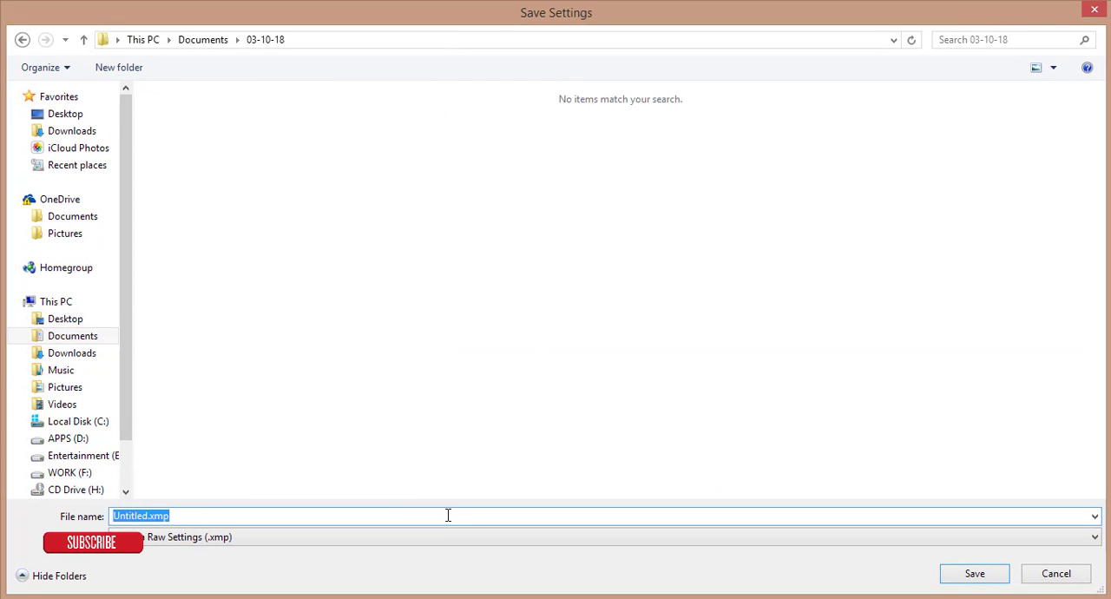
key(Return)
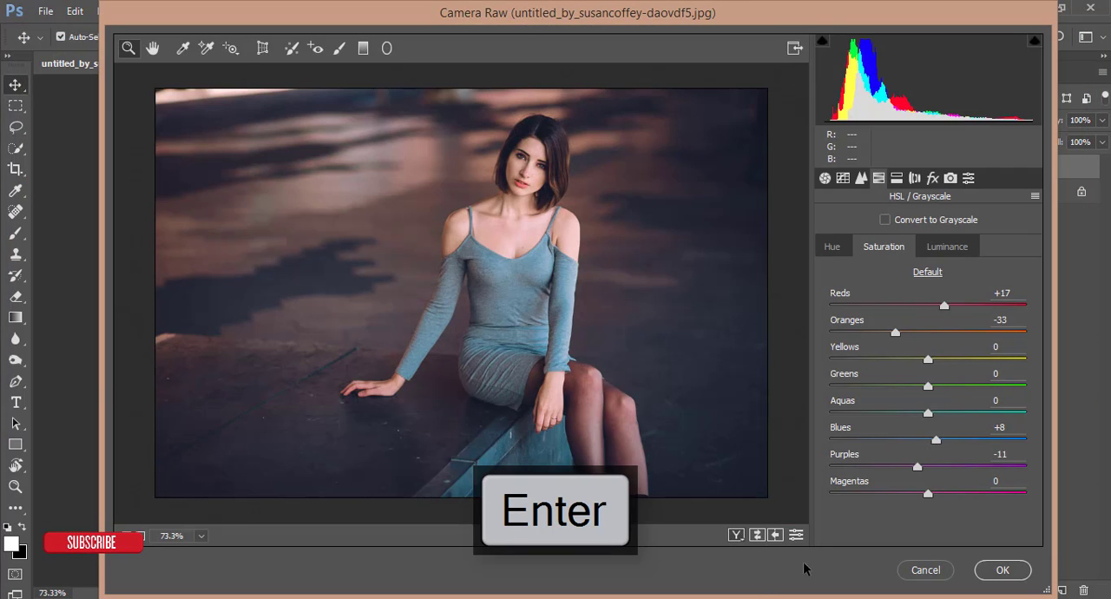
click(981, 570)
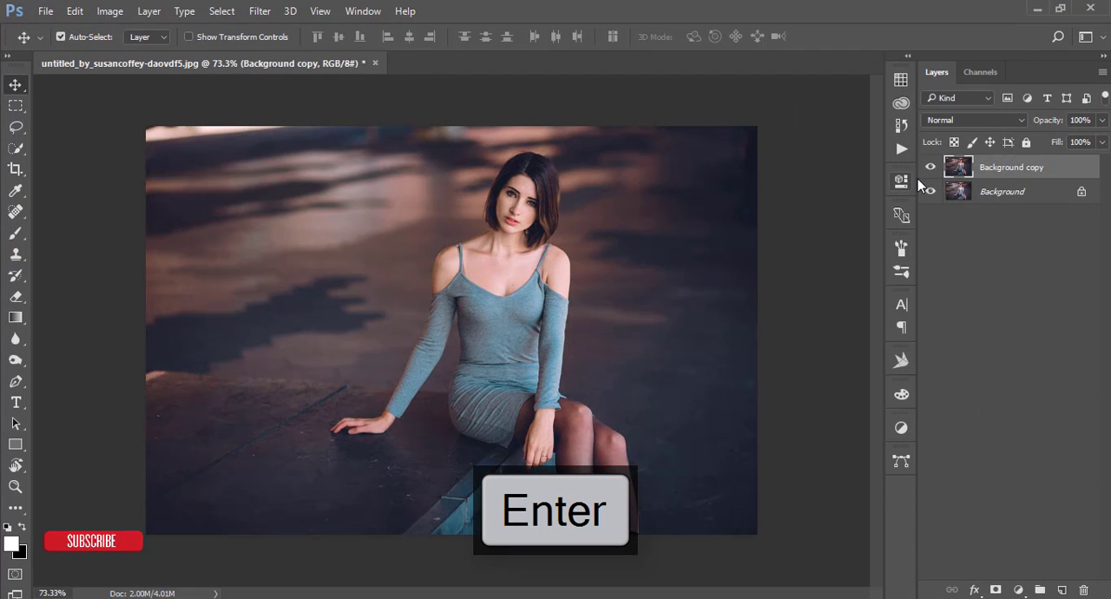
Toggle the visibility of the Background copy layer to compare the graded portrait with the original.
click(933, 169)
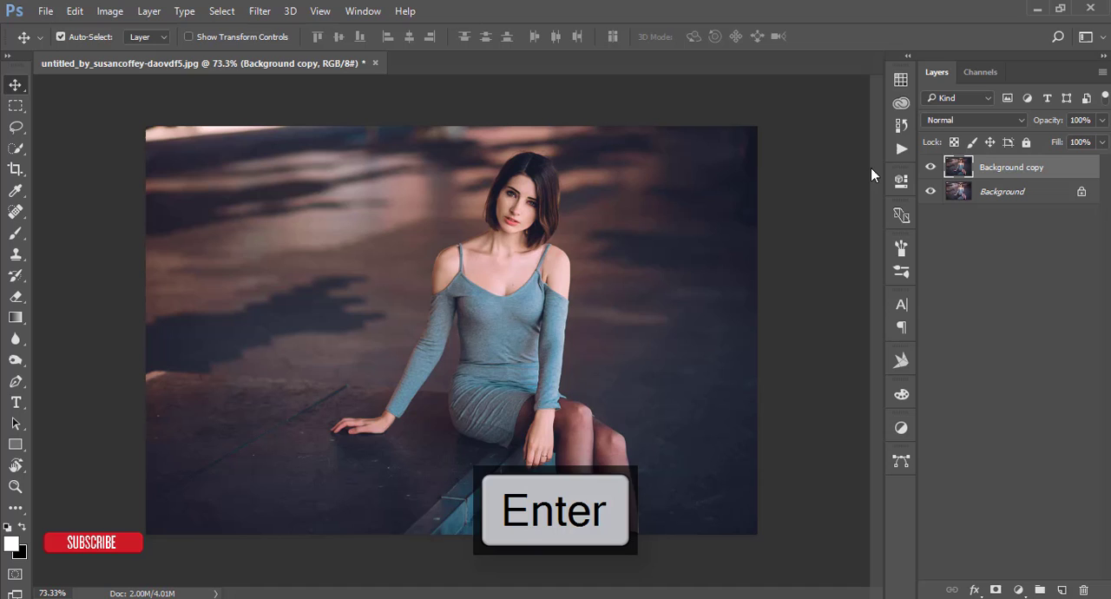
click(934, 166)
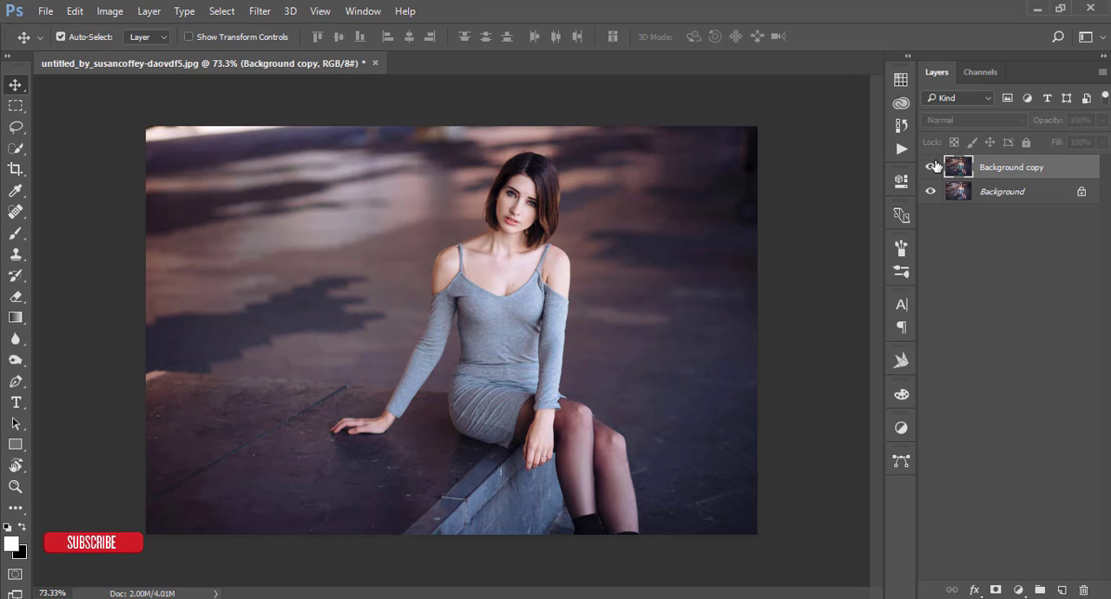
click(934, 167)
click(936, 167)
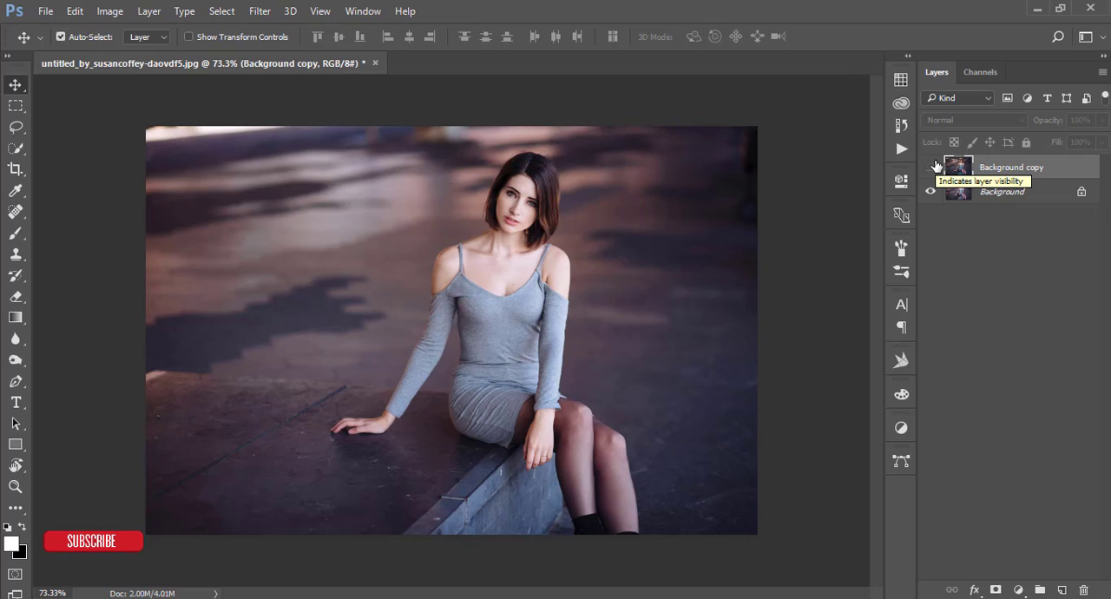
click(934, 167)
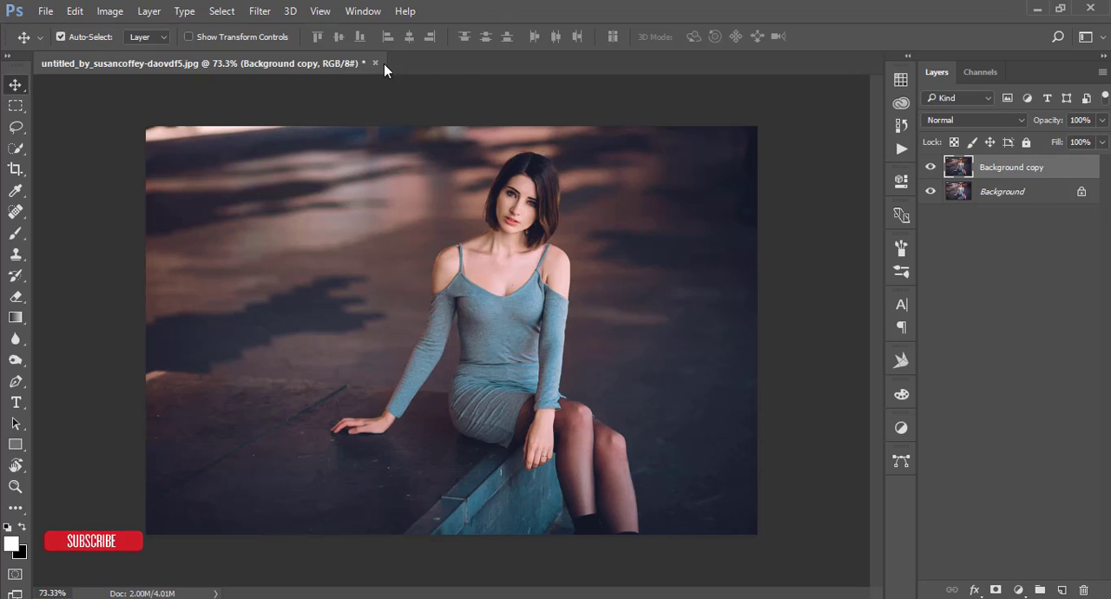
Open the Background copy layer in the Nik Collection filter Color Efex Pro 4 and choose the Cross Processing effect.
click(260, 11)
mouse_move(352, 387)
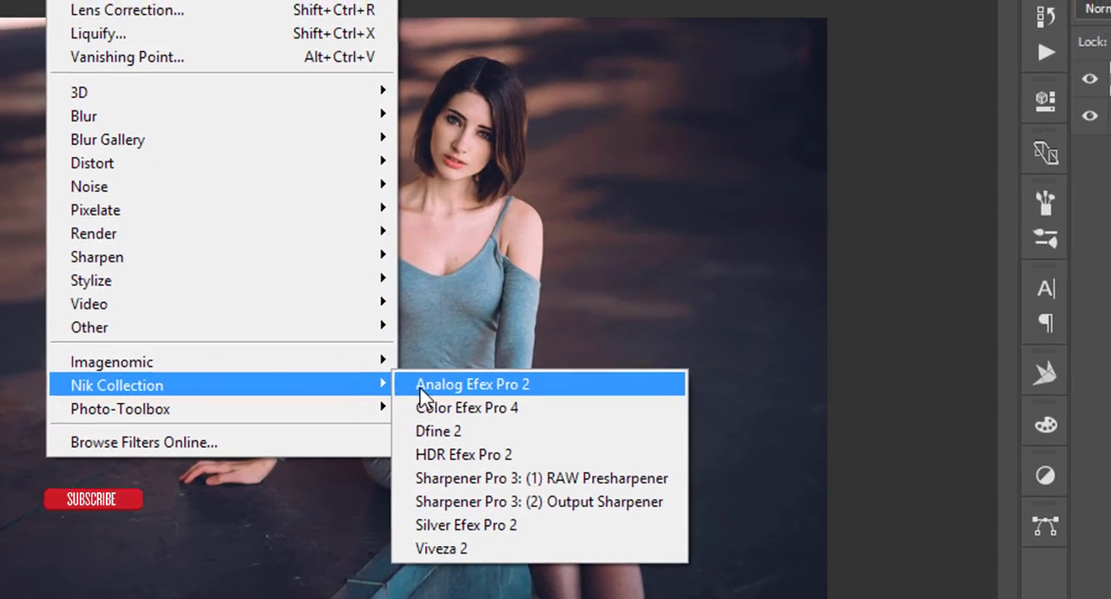
click(429, 409)
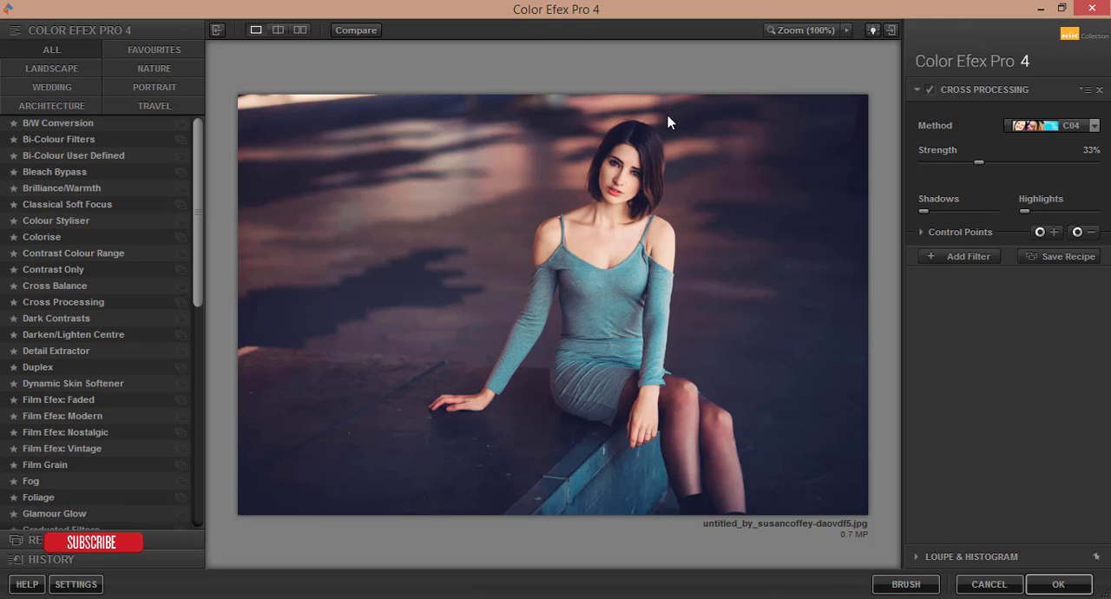
click(48, 297)
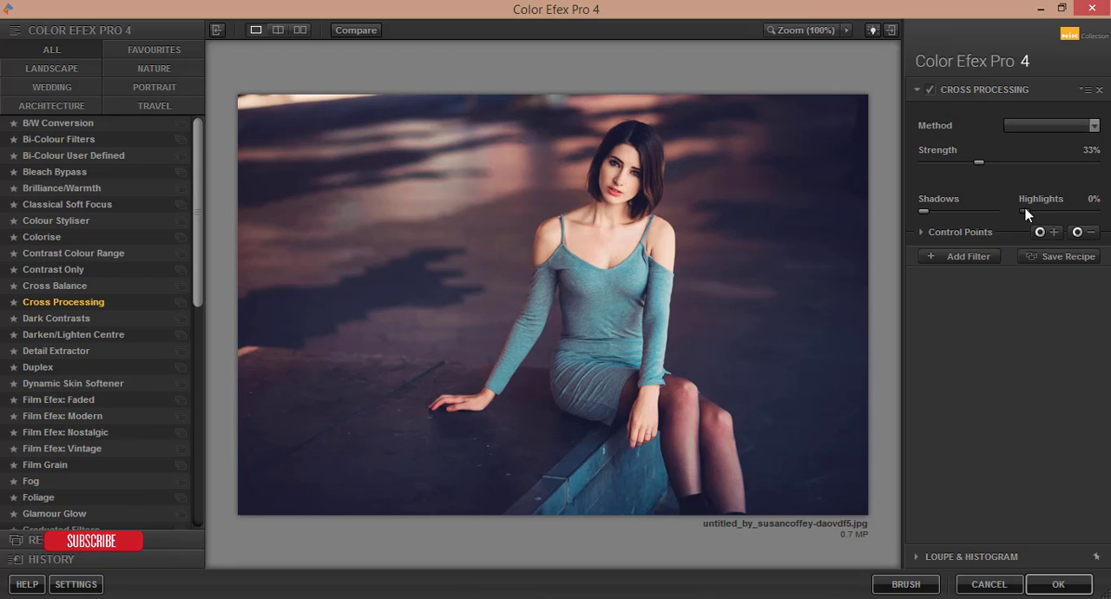
Set the Cross Processing method to C04 with a strength of 23% and apply the effect to the portrait.
click(1093, 125)
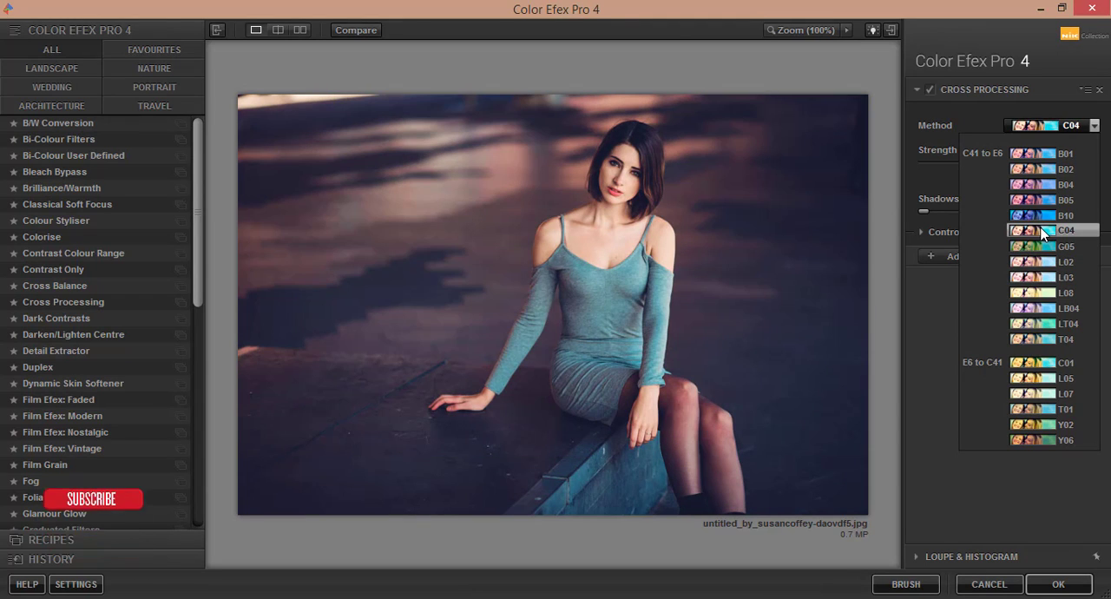
click(1042, 232)
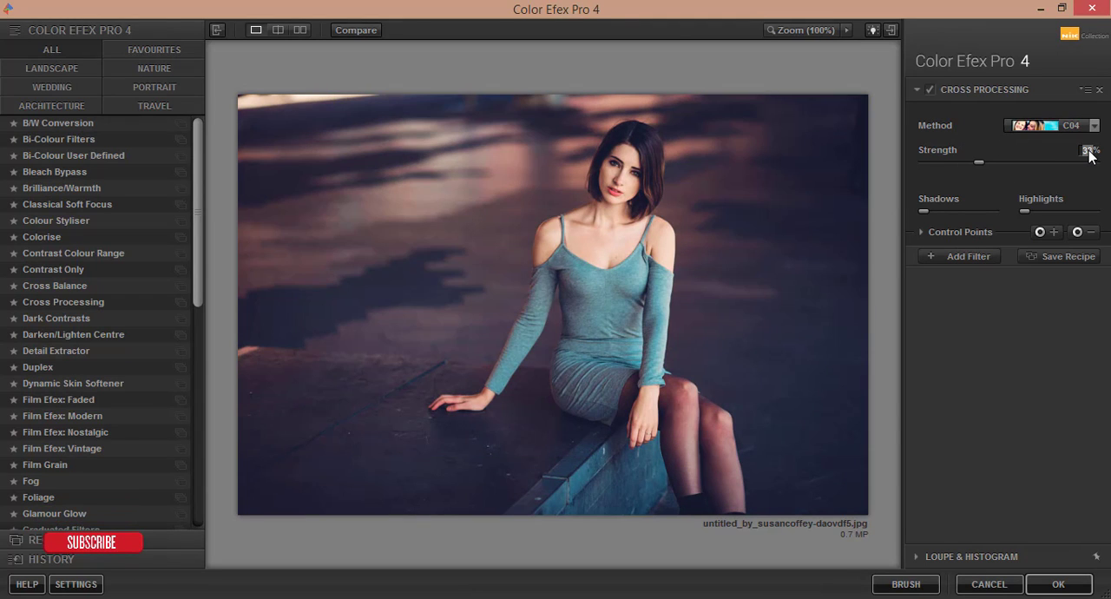
scroll(1090, 153, down, 5)
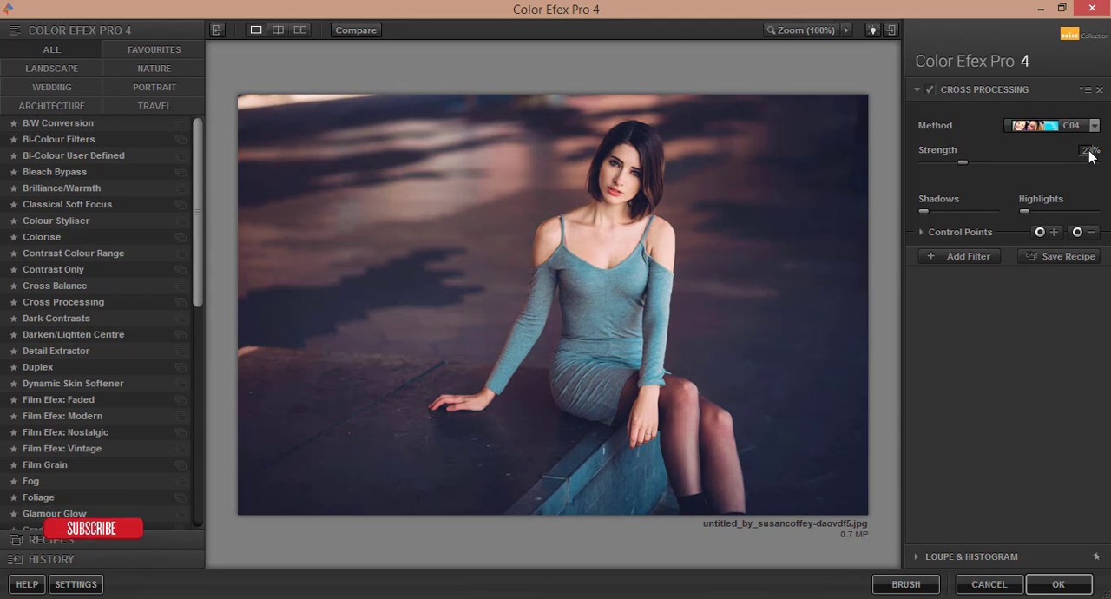
click(923, 232)
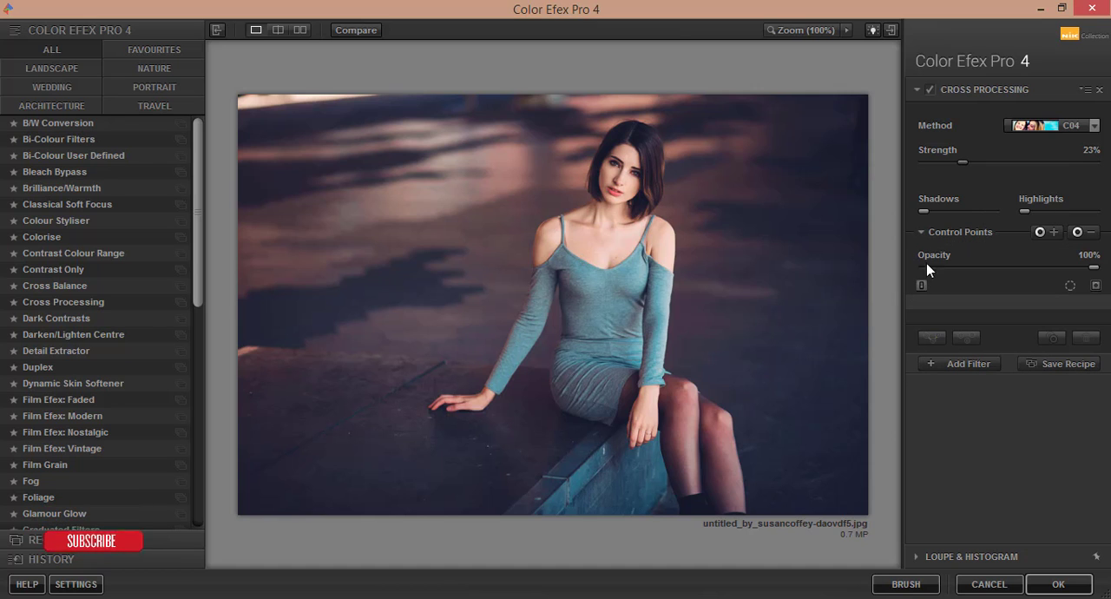
click(1059, 585)
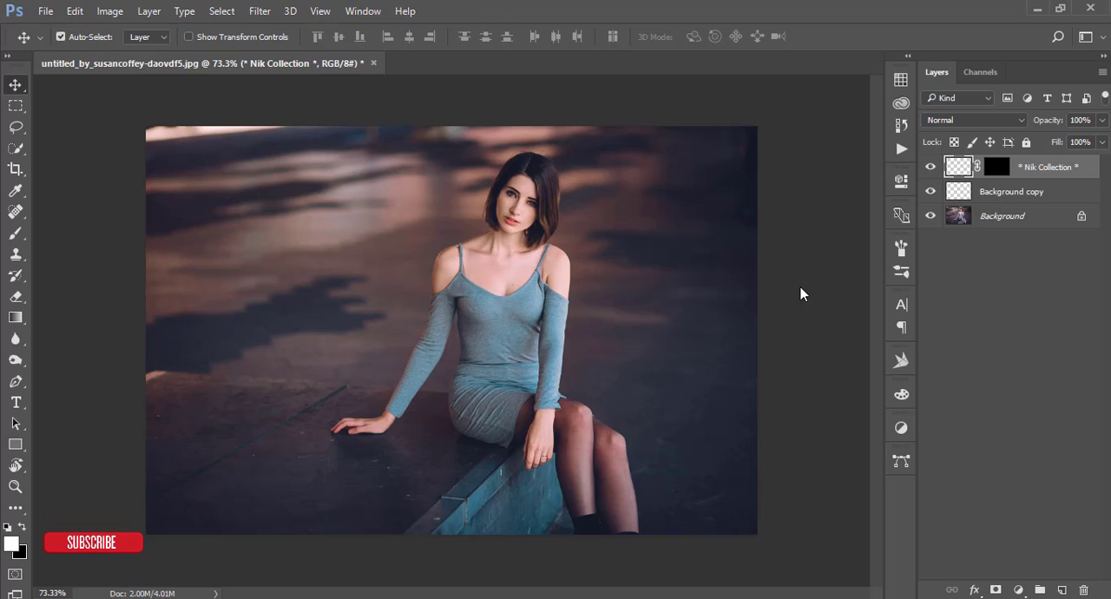
Compare the final cross-processed portrait with the original Background layer, viewing it up close and as a whole, and deselect the layers.
alt+click(932, 217)
alt+click(933, 219)
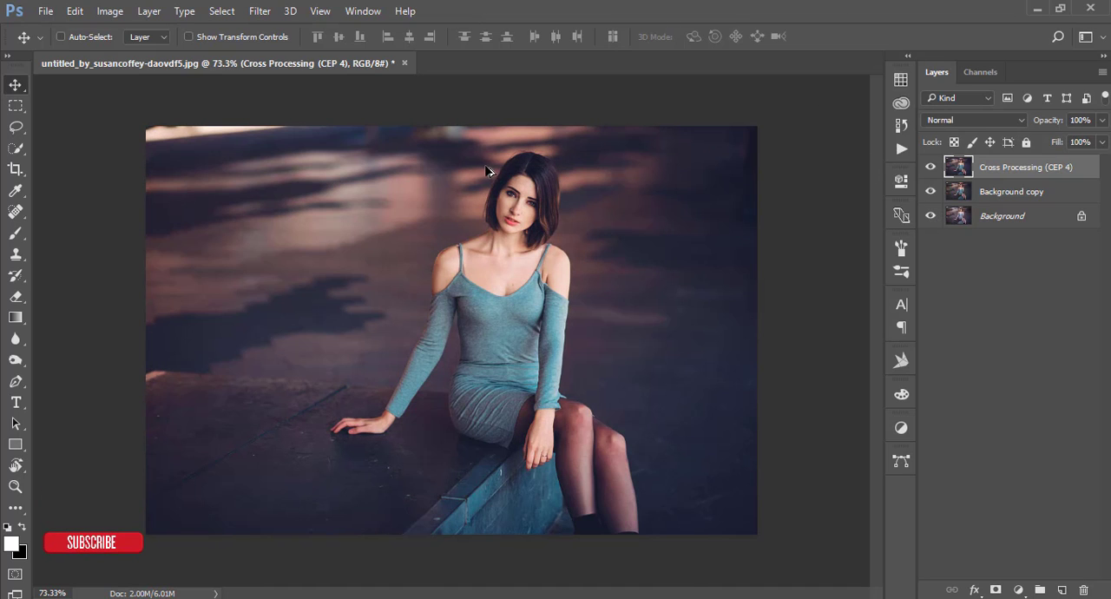
scroll(486, 172, up, 2)
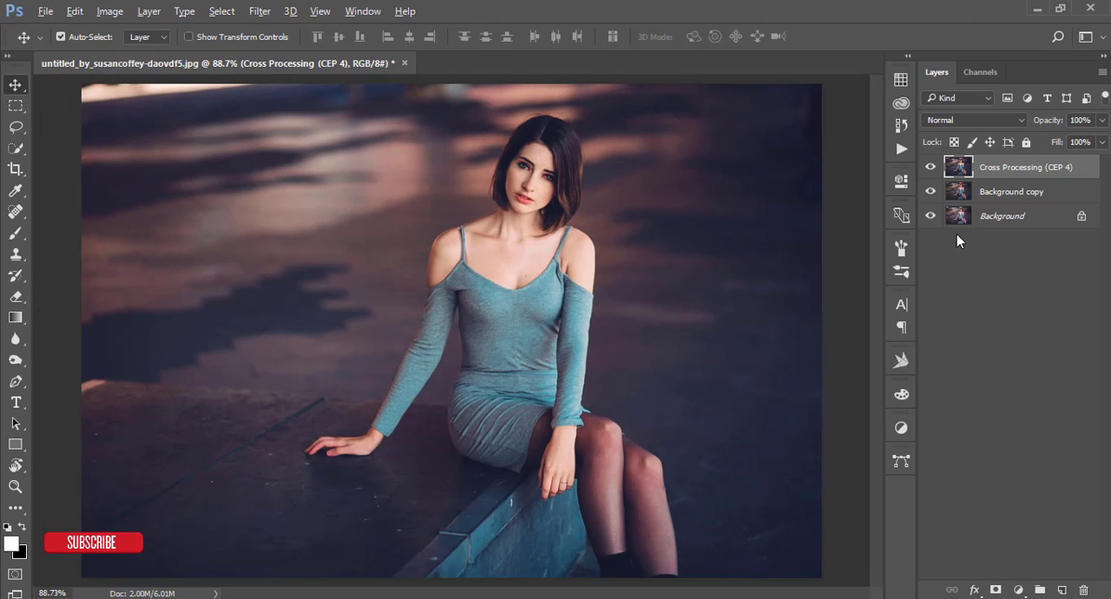
alt+click(932, 219)
alt+click(933, 218)
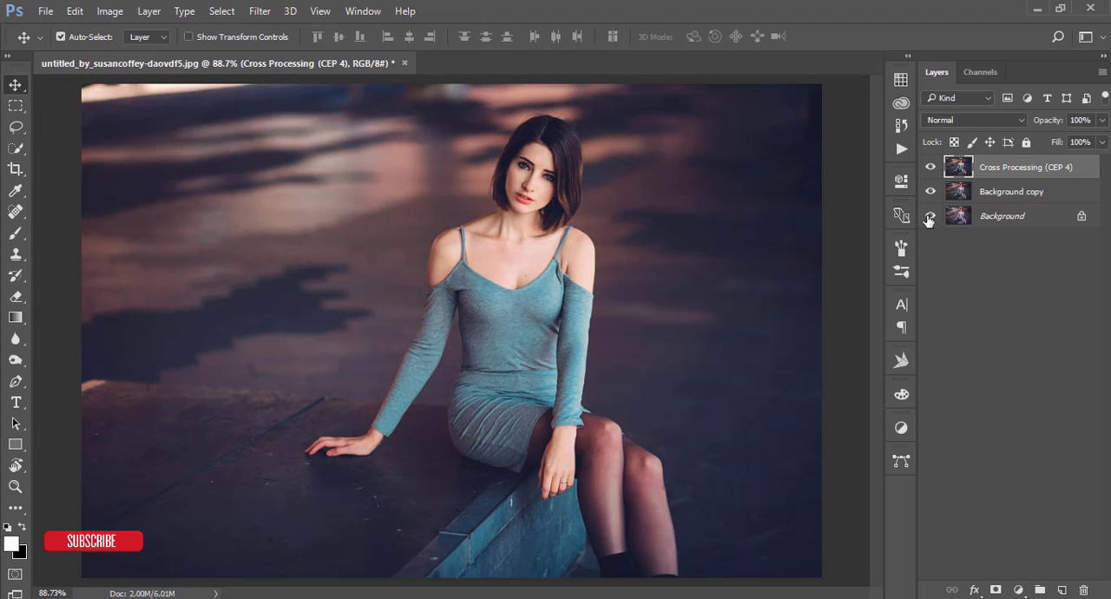
scroll(755, 278, down, 1)
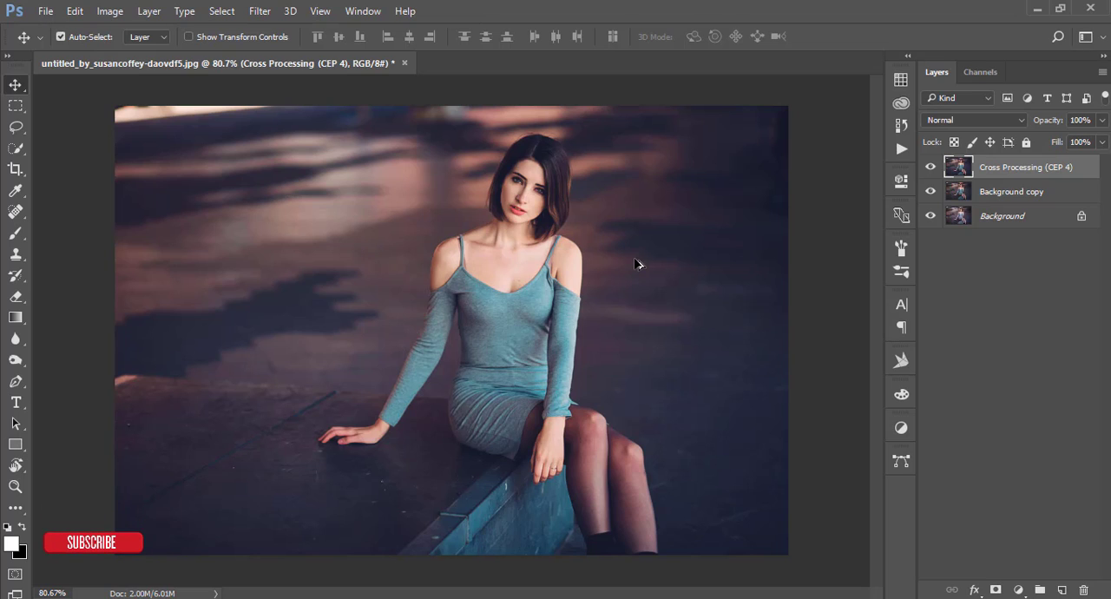
click(809, 276)
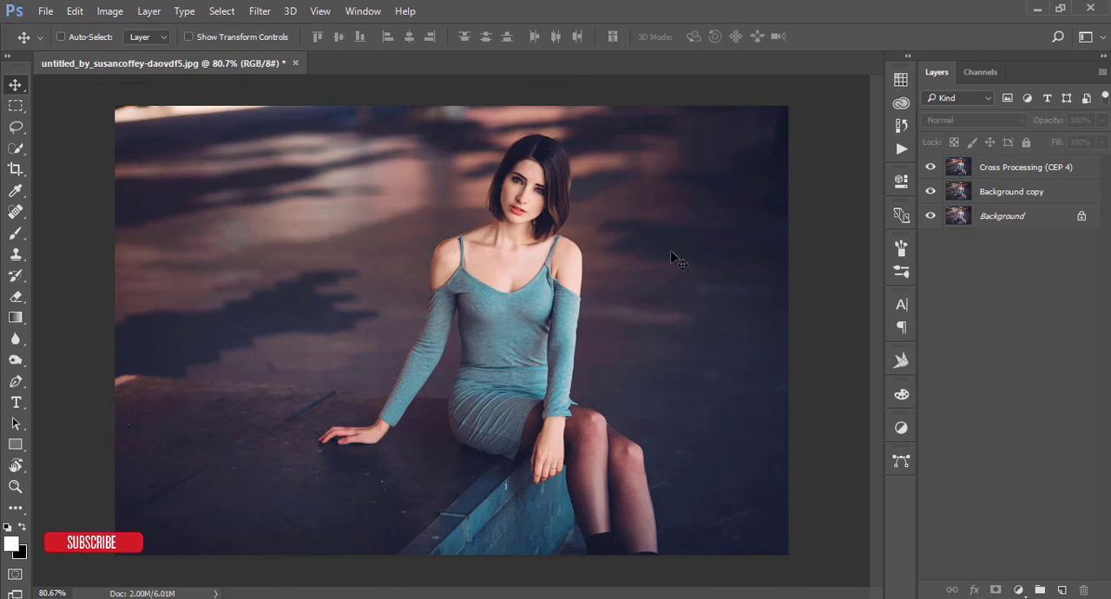